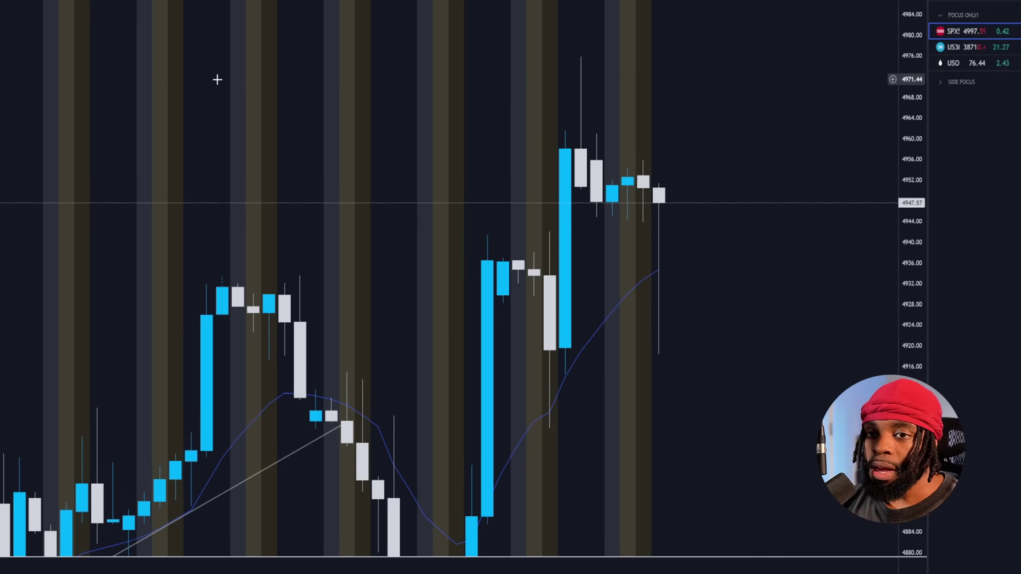
Step: Compress the SPX price scale, switch to the 5-minute timeframe and zoom out the time axis
{"action": "scroll", "coordinate": [161, 50], "scroll_direction": "down", "scroll_amount": 5}
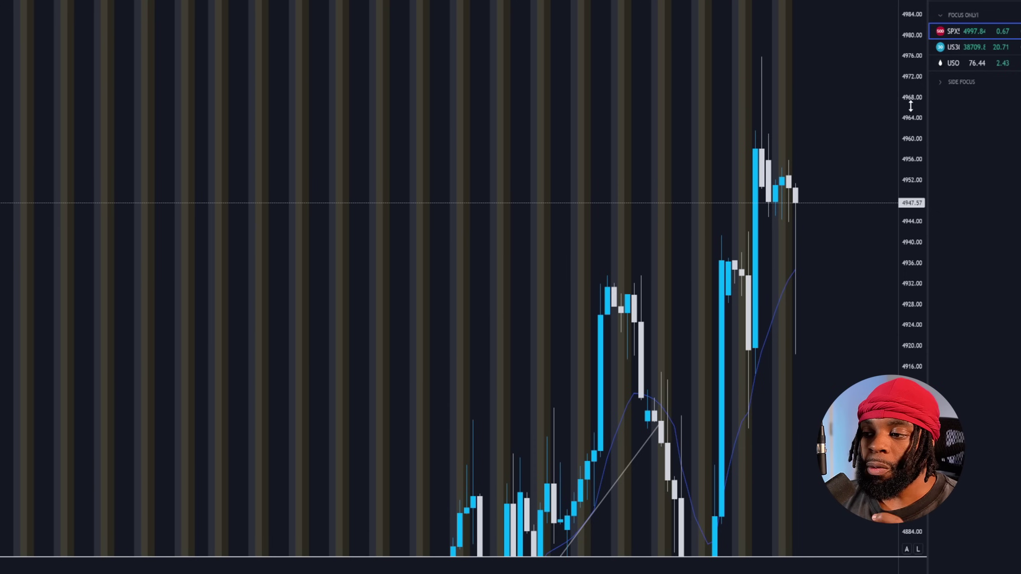
{"action": "left_click_drag", "start_coordinate": [911, 105], "coordinate": [911, 152]}
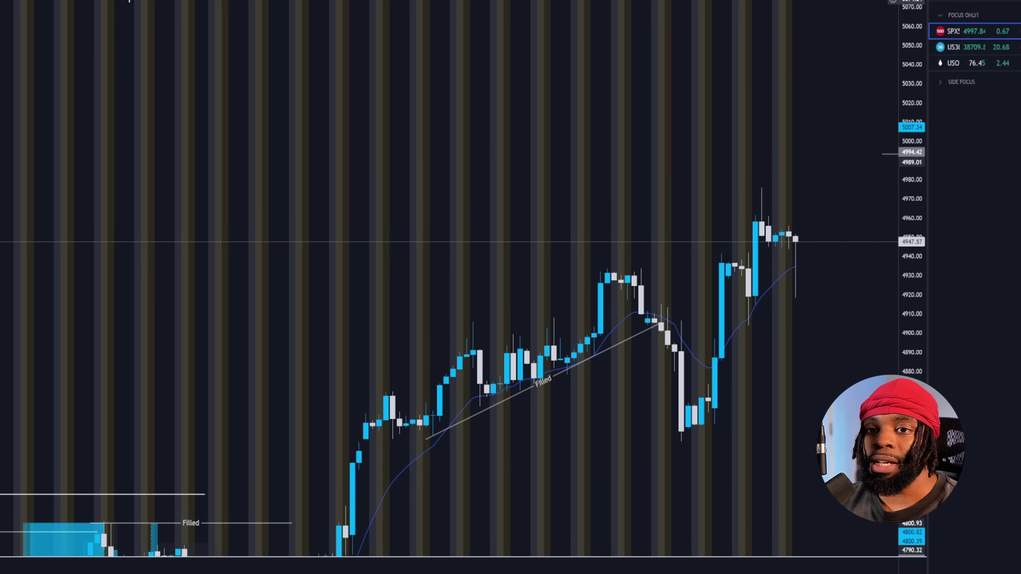
{"action": "key", "text": "Return"}
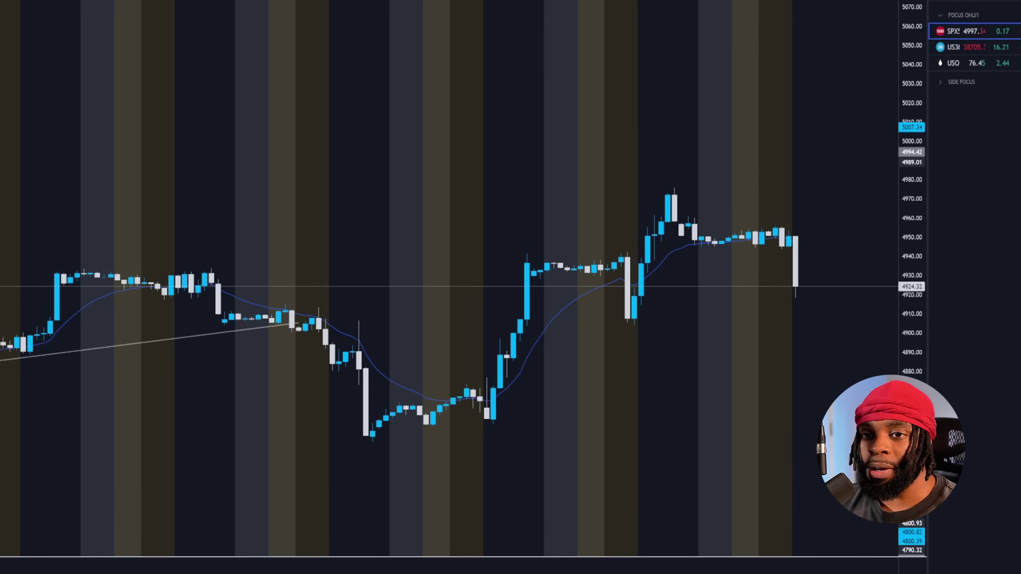
{"action": "key", "text": "5"}
{"action": "key", "text": "Return"}
{"action": "scroll", "coordinate": [207, 137], "scroll_direction": "down", "scroll_amount": 2}
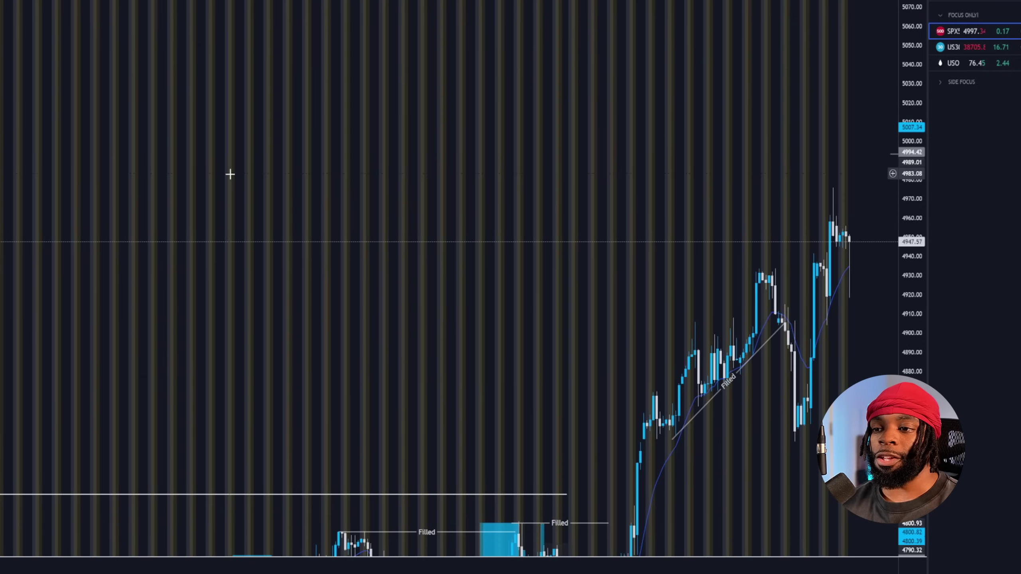
Step: Brush an M-shaped peak path, a handwritten 4h label, a line across the tops and a down arrow
{"action": "mouse_move", "coordinate": [197, 287]}
{"action": "left_mouse_down"}
{"action": "mouse_move", "coordinate": [258, 209]}
{"action": "mouse_move", "coordinate": [315, 98]}
{"action": "mouse_move", "coordinate": [355, 311]}
{"action": "mouse_move", "coordinate": [406, 112]}
{"action": "mouse_move", "coordinate": [454, 229]}
{"action": "mouse_move", "coordinate": [509, 117]}
{"action": "left_mouse_up"}
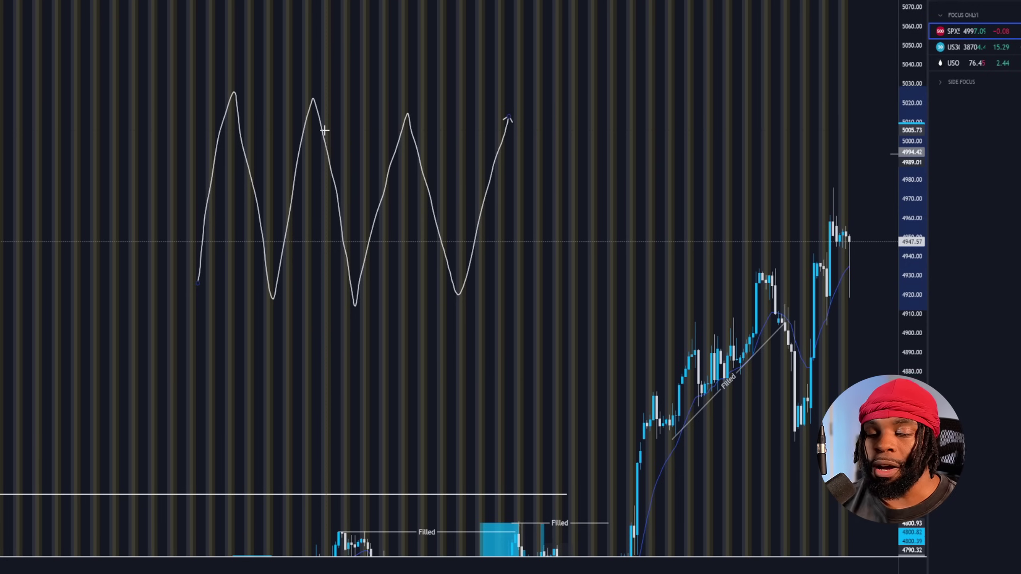
{"action": "mouse_move", "coordinate": [315, 25]}
{"action": "left_mouse_down"}
{"action": "mouse_move", "coordinate": [321, 57]}
{"action": "mouse_move", "coordinate": [338, 23]}
{"action": "mouse_move", "coordinate": [347, 80]}
{"action": "mouse_move", "coordinate": [366, 68]}
{"action": "left_mouse_up"}
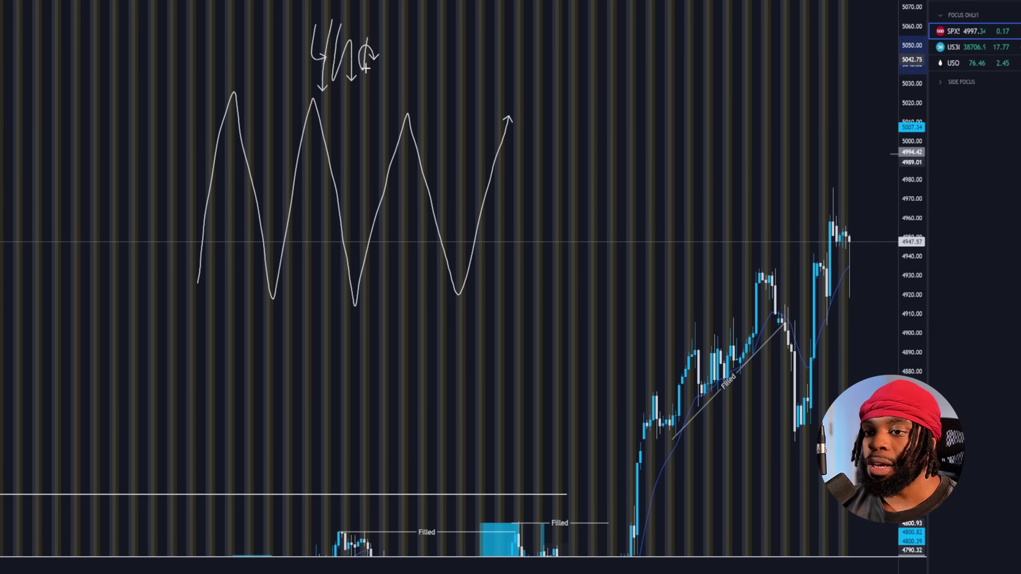
{"action": "left_click_drag", "start_coordinate": [229, 93], "coordinate": [539, 119]}
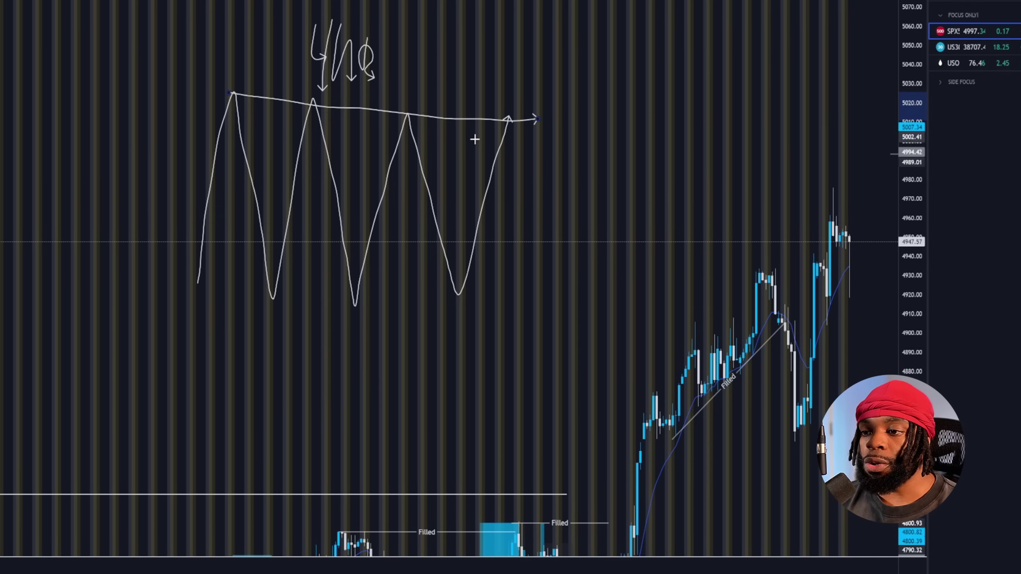
{"action": "left_click_drag", "start_coordinate": [510, 121], "coordinate": [519, 184]}
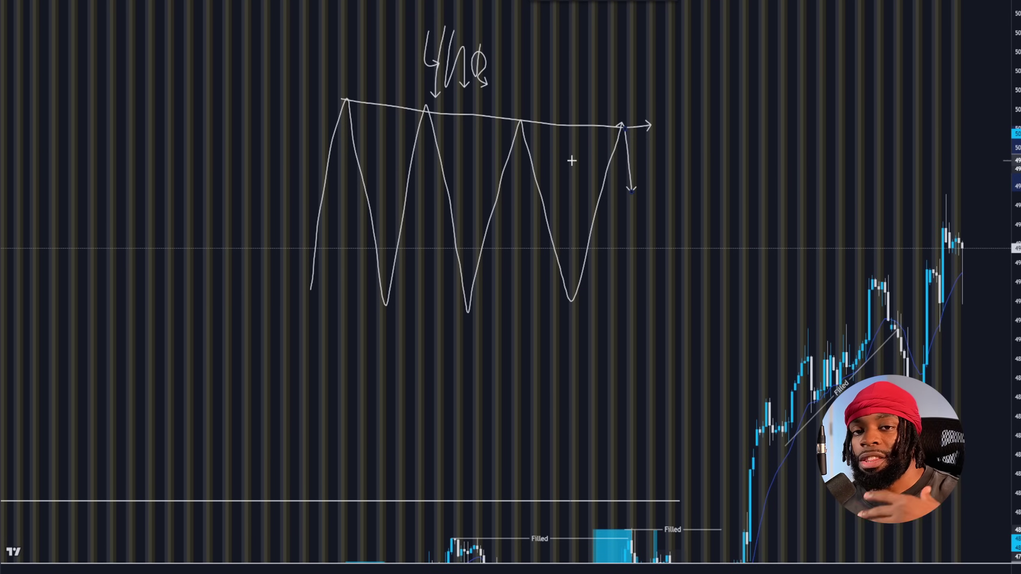
Step: Brush dollar signs at the second and third peaks with a small upward arrow at the third
{"action": "left_click_drag", "start_coordinate": [447, 125], "coordinate": [466, 88]}
{"action": "left_click_drag", "start_coordinate": [471, 136], "coordinate": [463, 81]}
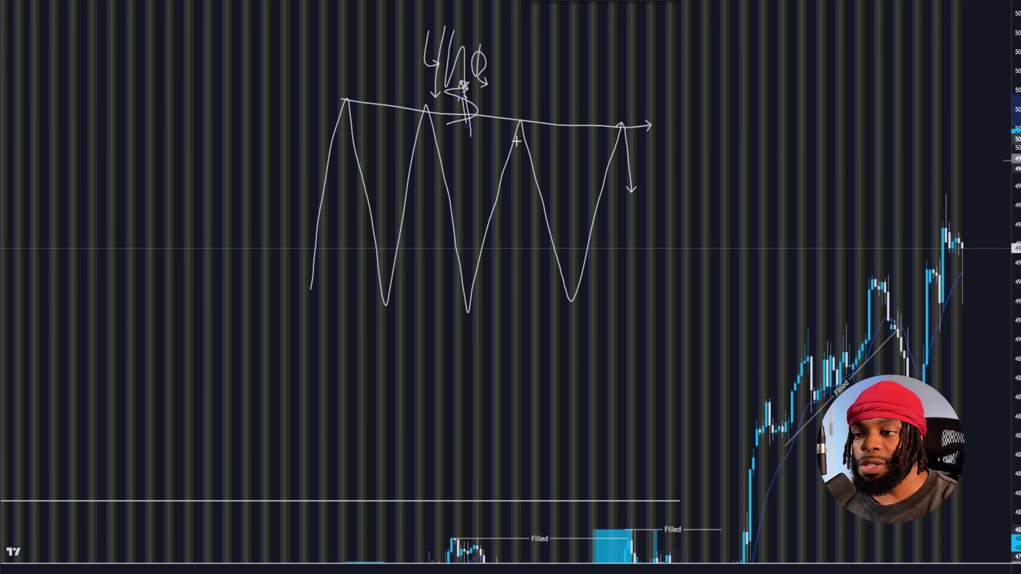
{"action": "mouse_move", "coordinate": [548, 145]}
{"action": "left_mouse_down"}
{"action": "mouse_move", "coordinate": [566, 109]}
{"action": "mouse_move", "coordinate": [551, 86]}
{"action": "left_mouse_up"}
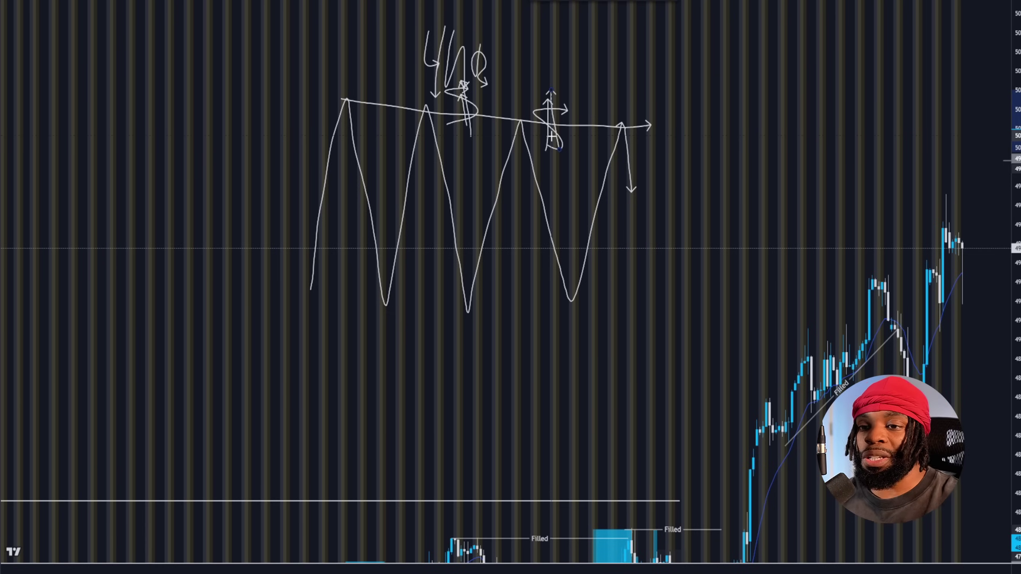
Step: Try a zigzag path, a long down arrow and a rising stroke, undoing each one
{"action": "mouse_move", "coordinate": [50, 301]}
{"action": "left_mouse_down"}
{"action": "mouse_move", "coordinate": [93, 131]}
{"action": "mouse_move", "coordinate": [155, 91]}
{"action": "mouse_move", "coordinate": [206, 156]}
{"action": "mouse_move", "coordinate": [262, 47]}
{"action": "mouse_move", "coordinate": [290, 169]}
{"action": "mouse_move", "coordinate": [354, 143]}
{"action": "mouse_move", "coordinate": [458, 48]}
{"action": "mouse_move", "coordinate": [579, 82]}
{"action": "mouse_move", "coordinate": [704, 153]}
{"action": "mouse_move", "coordinate": [791, 224]}
{"action": "left_mouse_up"}
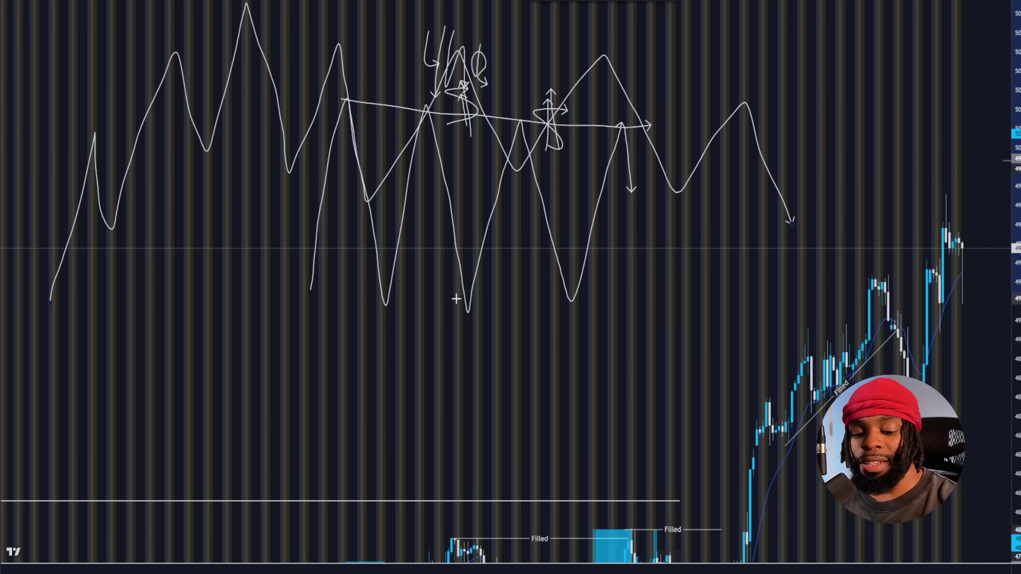
{"action": "key", "text": "ctrl+z"}
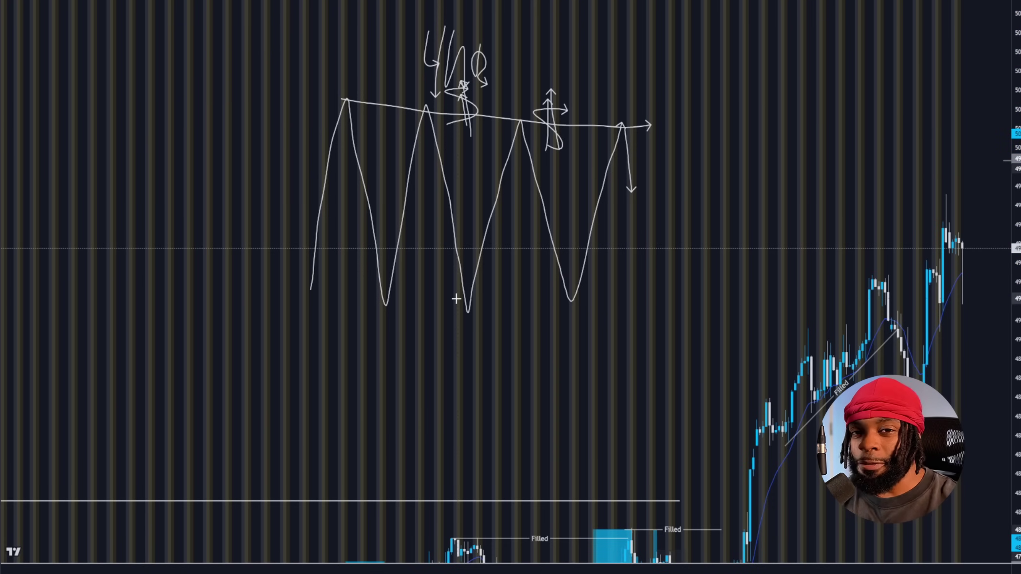
{"action": "left_click_drag", "start_coordinate": [622, 128], "coordinate": [639, 389]}
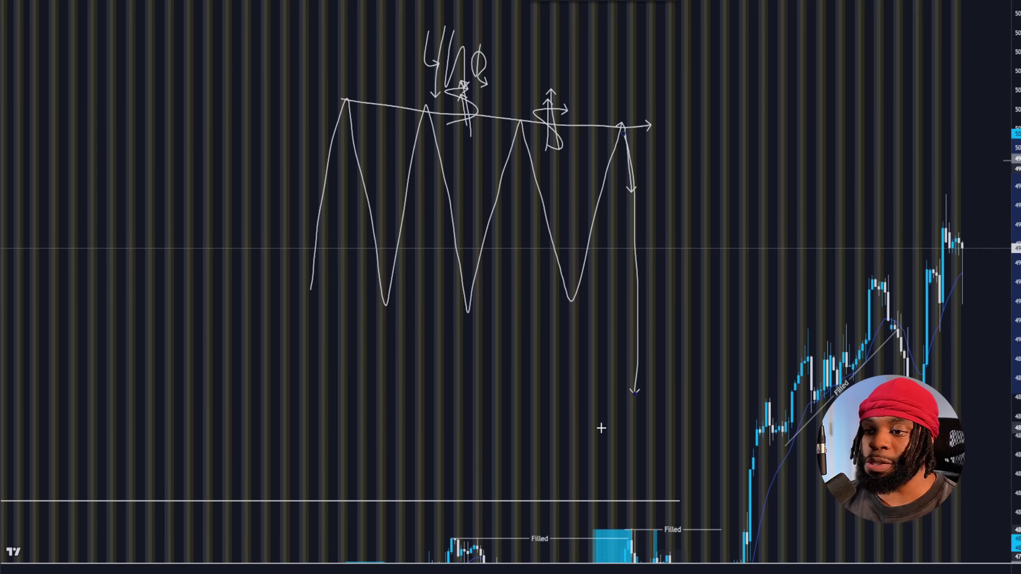
{"action": "key", "text": "ctrl+z"}
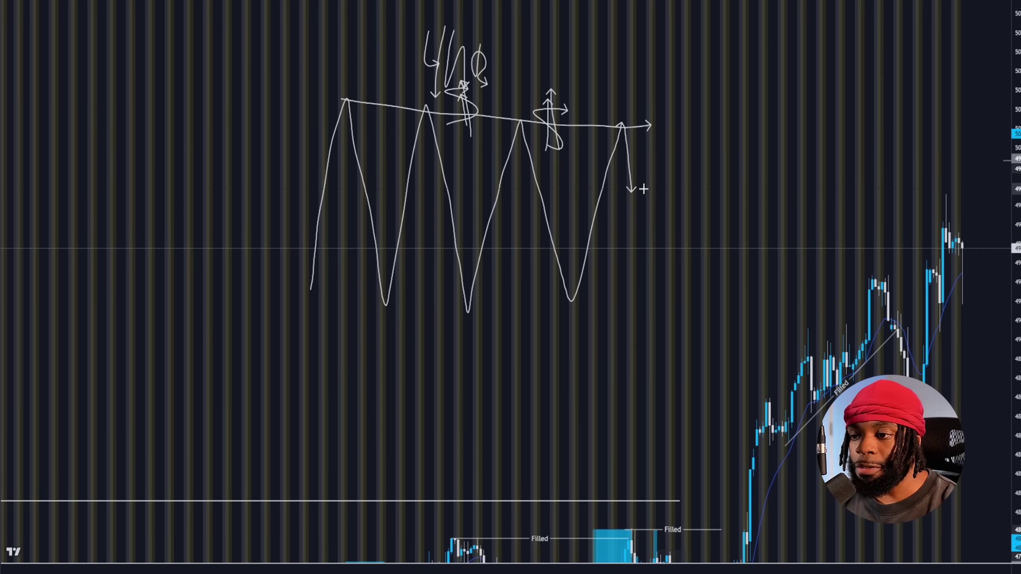
{"action": "mouse_move", "coordinate": [628, 195]}
{"action": "left_mouse_down"}
{"action": "mouse_move", "coordinate": [654, 61]}
{"action": "mouse_move", "coordinate": [726, 490]}
{"action": "left_mouse_up"}
{"action": "key", "text": "ctrl+z"}
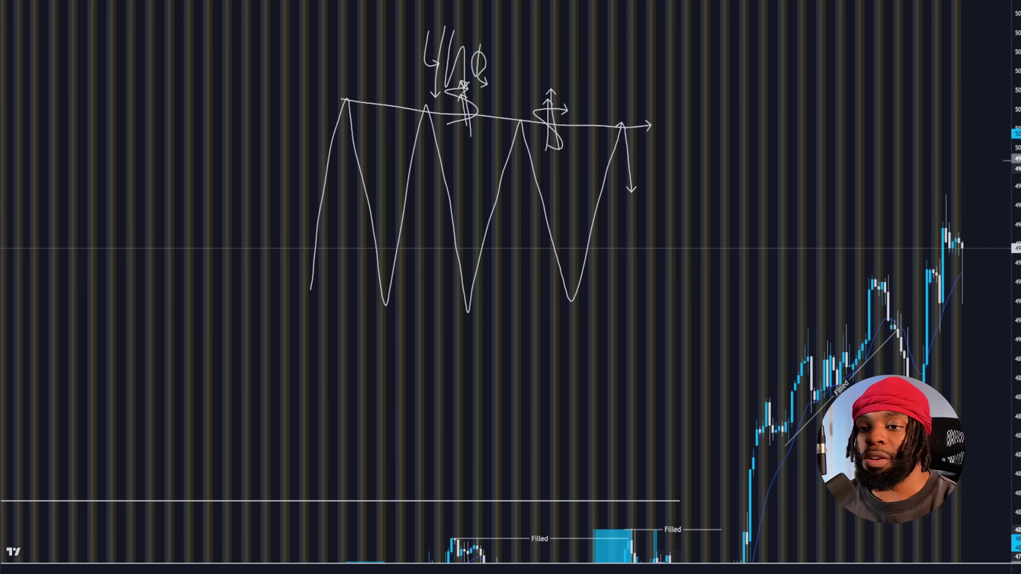
Step: Brush an arching arrow over the peaks, a small $ with up arrow, and a large $ at right
{"action": "mouse_move", "coordinate": [351, 98]}
{"action": "left_mouse_down"}
{"action": "mouse_move", "coordinate": [601, 96]}
{"action": "mouse_move", "coordinate": [653, 134]}
{"action": "left_mouse_up"}
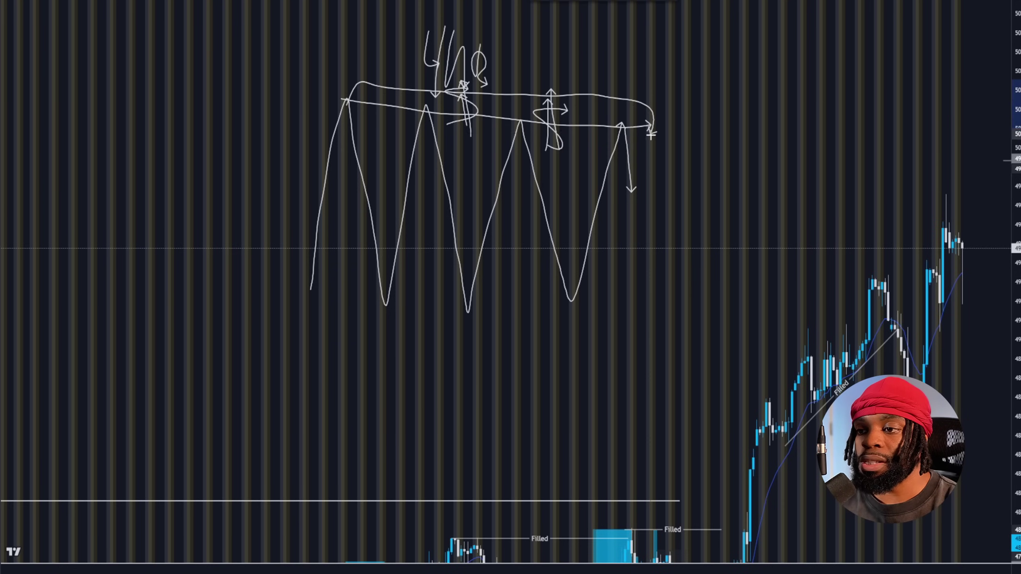
{"action": "mouse_move", "coordinate": [402, 105]}
{"action": "left_mouse_down"}
{"action": "mouse_move", "coordinate": [406, 99]}
{"action": "mouse_move", "coordinate": [413, 112]}
{"action": "mouse_move", "coordinate": [409, 80]}
{"action": "mouse_move", "coordinate": [427, 93]}
{"action": "mouse_move", "coordinate": [428, 77]}
{"action": "mouse_move", "coordinate": [432, 105]}
{"action": "mouse_move", "coordinate": [497, 121]}
{"action": "mouse_move", "coordinate": [499, 82]}
{"action": "left_mouse_up"}
{"action": "mouse_move", "coordinate": [779, 52]}
{"action": "left_mouse_down"}
{"action": "mouse_move", "coordinate": [798, 192]}
{"action": "mouse_move", "coordinate": [760, 167]}
{"action": "left_mouse_up"}
{"action": "left_click_drag", "start_coordinate": [754, 27], "coordinate": [776, 239]}
{"action": "left_click_drag", "start_coordinate": [785, 40], "coordinate": [804, 210]}
{"action": "mouse_move", "coordinate": [756, 108]}
{"action": "left_mouse_down"}
{"action": "mouse_move", "coordinate": [706, 60]}
{"action": "mouse_move", "coordinate": [690, 114]}
{"action": "mouse_move", "coordinate": [651, 123]}
{"action": "mouse_move", "coordinate": [658, 133]}
{"action": "mouse_move", "coordinate": [637, 138]}
{"action": "left_mouse_up"}
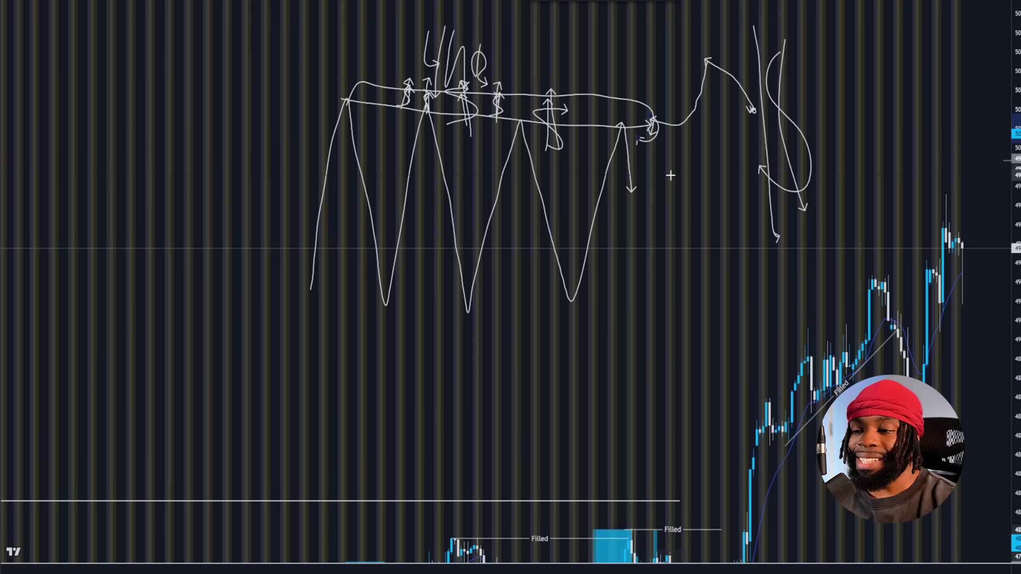
Step: Add a tall upward arrow and a looping downward arrow with marks, then box-select the sketch
{"action": "left_click_drag", "start_coordinate": [631, 184], "coordinate": [638, 3]}
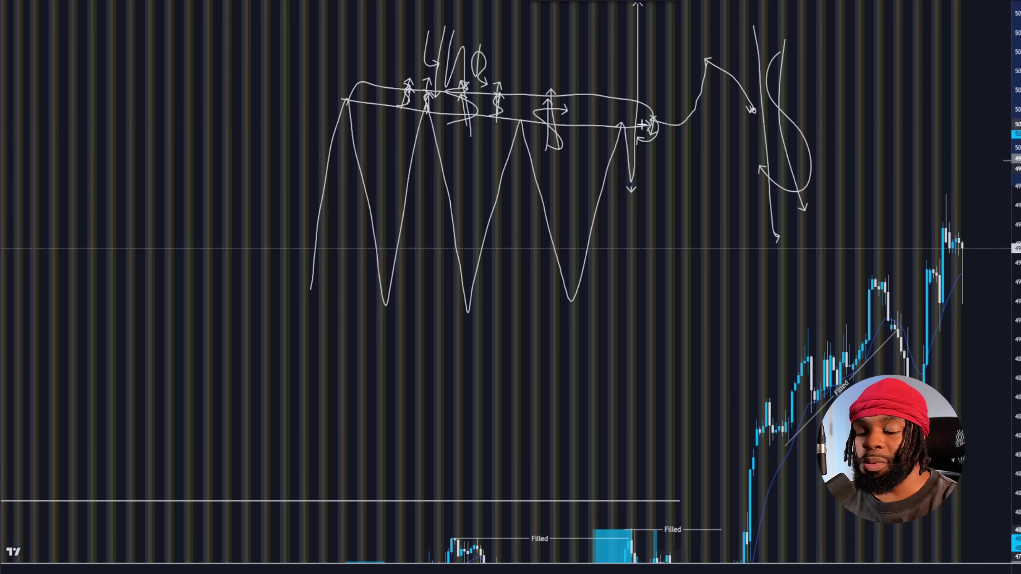
{"action": "left_click_drag", "start_coordinate": [639, 14], "coordinate": [718, 306]}
{"action": "mouse_move", "coordinate": [684, 125]}
{"action": "left_mouse_down"}
{"action": "mouse_move", "coordinate": [746, 99]}
{"action": "mouse_move", "coordinate": [724, 146]}
{"action": "left_mouse_up"}
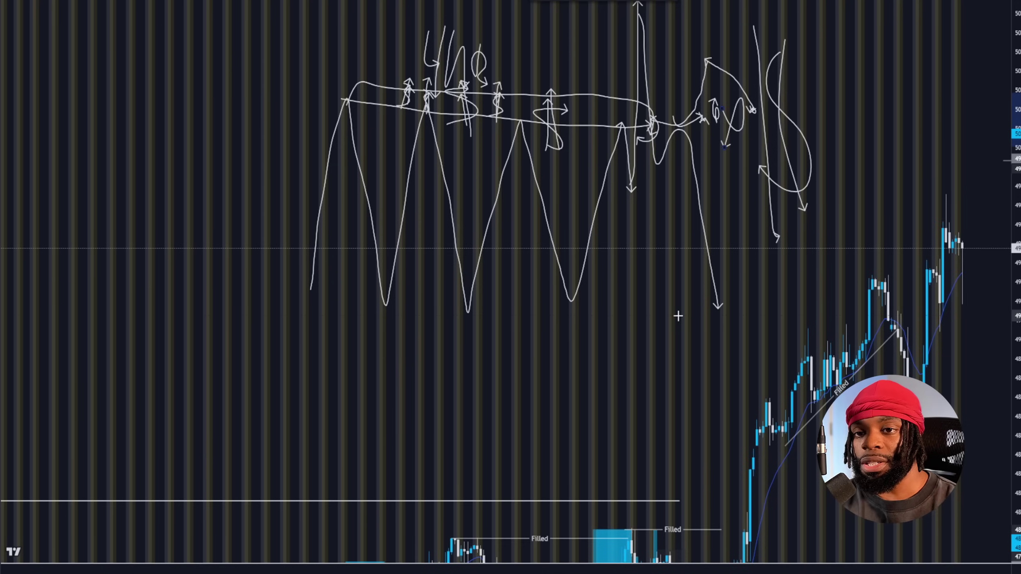
{"action": "mouse_move", "coordinate": [252, 9]}
{"action": "left_mouse_down"}
{"action": "mouse_move", "coordinate": [719, 199]}
{"action": "mouse_move", "coordinate": [837, 290]}
{"action": "left_mouse_up"}
Step: Delete the freehand sketch and stretch the price scale so the candles appear taller
{"action": "key", "text": "Delete"}
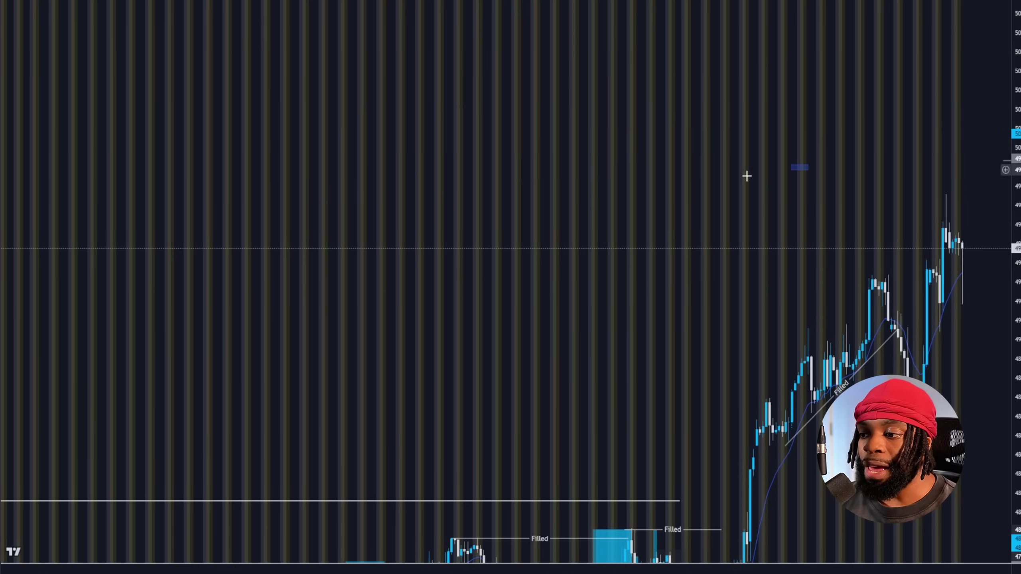
{"action": "scroll", "coordinate": [768, 258], "scroll_direction": "up", "scroll_amount": 5}
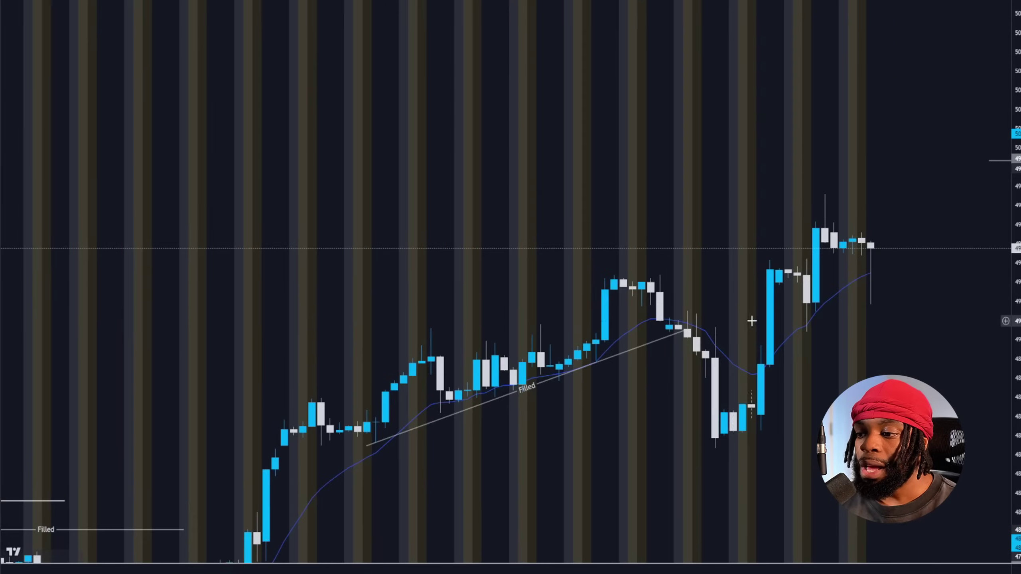
{"action": "scroll", "coordinate": [783, 289], "scroll_direction": "down", "scroll_amount": 2}
{"action": "scroll", "coordinate": [783, 289], "scroll_direction": "up", "scroll_amount": 3}
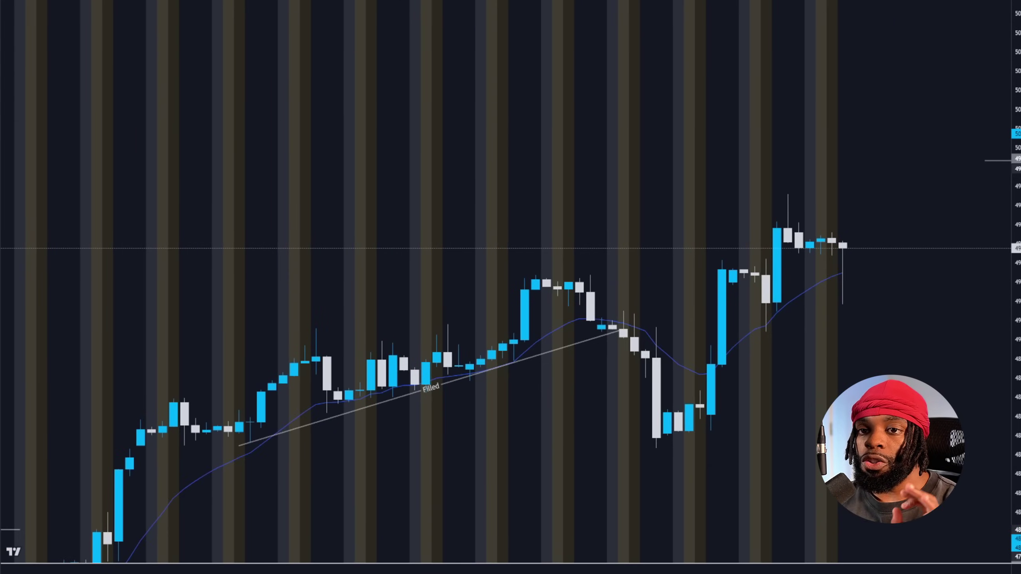
{"action": "scroll", "coordinate": [784, 289], "scroll_direction": "down", "scroll_amount": 3}
{"action": "left_click_drag", "start_coordinate": [998, 169], "coordinate": [997, 37]}
{"action": "left_click_drag", "start_coordinate": [885, 298], "coordinate": [737, 270]}
{"action": "scroll", "coordinate": [784, 269], "scroll_direction": "down", "scroll_amount": 4}
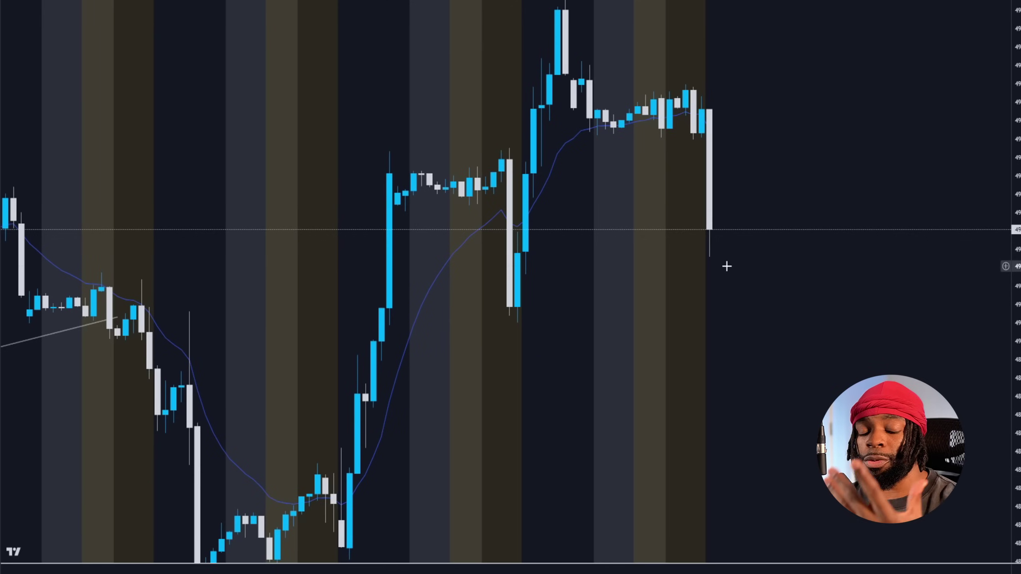
Step: Draw a horizontal line at the consolidation high, discard a trial wick-low line, and rescale
{"action": "left_click", "coordinate": [381, 149]}
{"action": "left_click", "coordinate": [526, 151]}
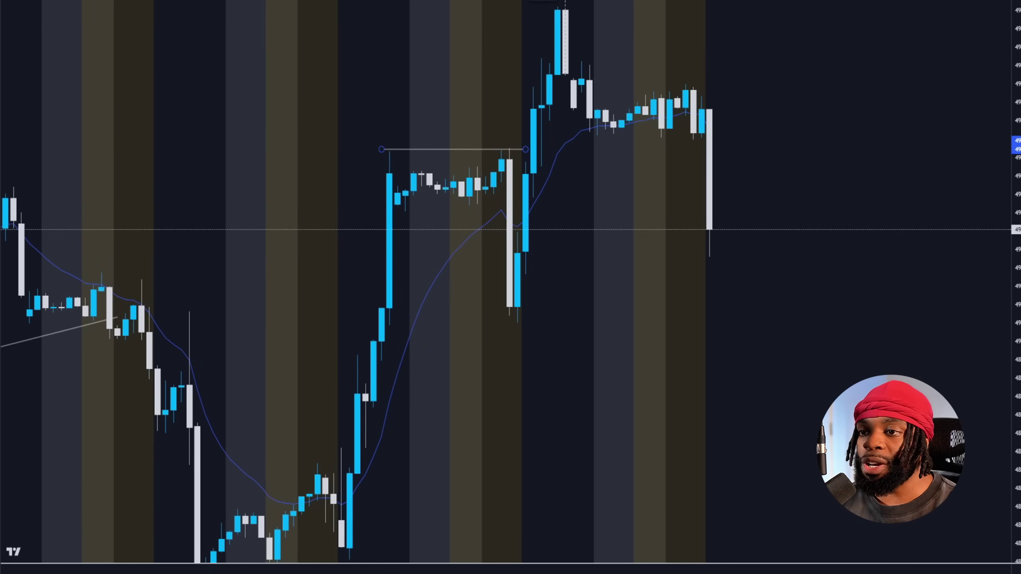
{"action": "scroll", "coordinate": [707, 34], "scroll_direction": "down", "scroll_amount": 2}
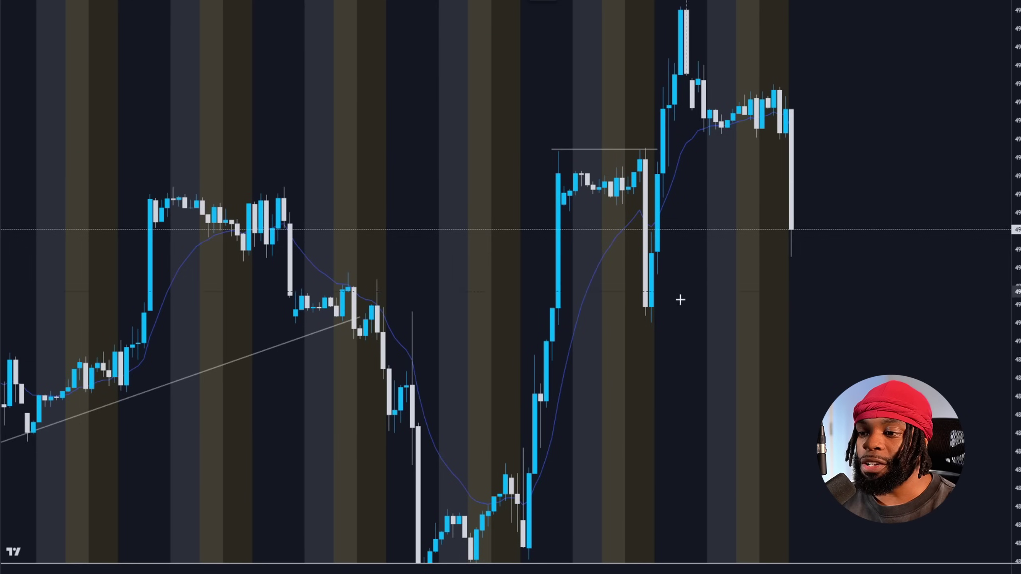
{"action": "left_click", "coordinate": [640, 319]}
{"action": "left_click", "coordinate": [774, 319]}
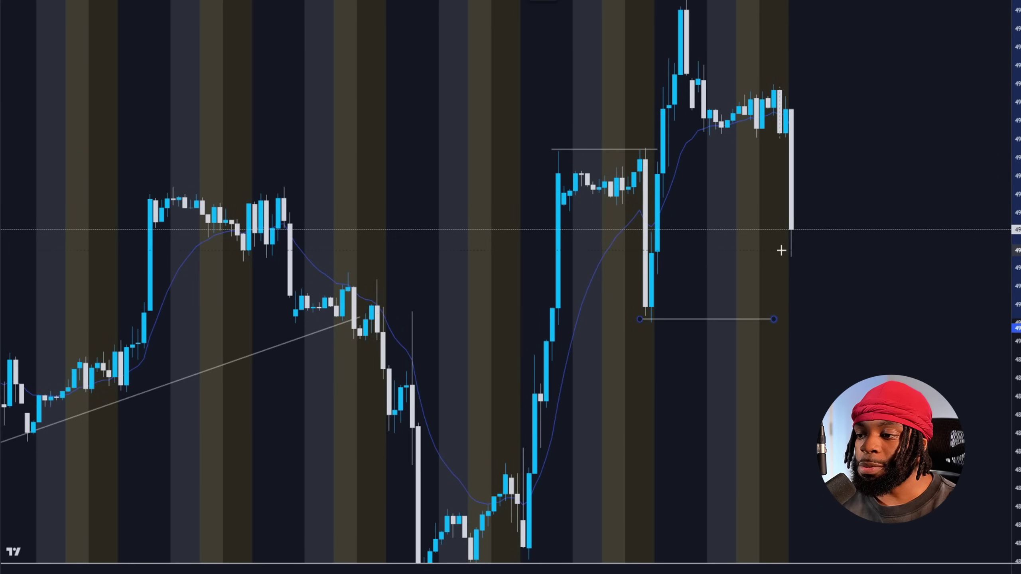
{"action": "key", "text": "ctrl+z"}
{"action": "scroll", "coordinate": [732, 296], "scroll_direction": "right", "scroll_amount": 5}
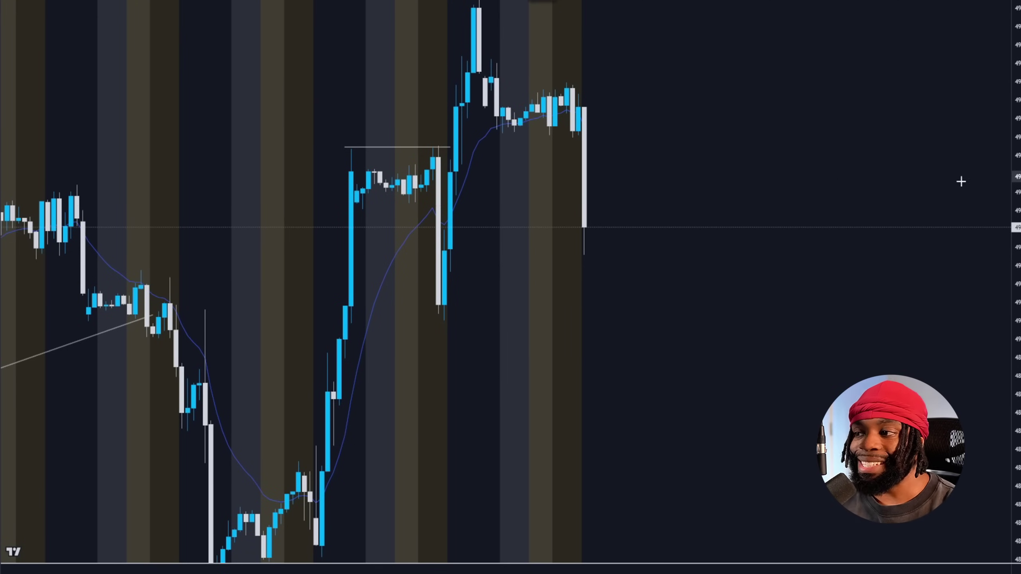
{"action": "key", "text": "alt+r"}
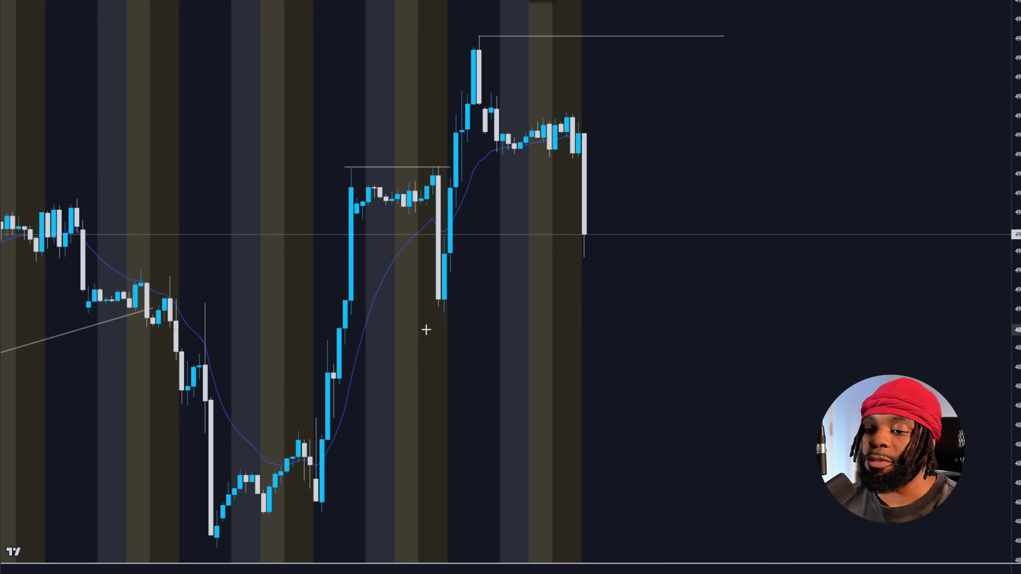
Step: Draw curved sweep arrows under the wick low, under the earlier lows and at the top high
{"action": "left_click_drag", "start_coordinate": [422, 298], "coordinate": [464, 310]}
{"action": "left_click_drag", "start_coordinate": [459, 40], "coordinate": [503, 36]}
{"action": "left_click_drag", "start_coordinate": [288, 490], "coordinate": [340, 512]}
{"action": "left_click_drag", "start_coordinate": [428, 39], "coordinate": [462, 45]}
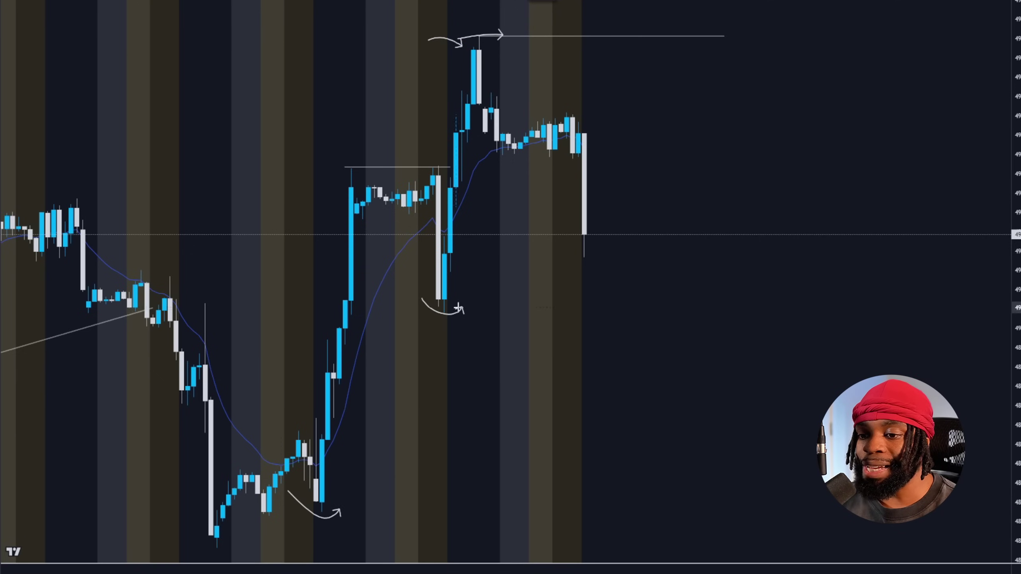
Step: Add two grey zones extending right from the rally candle and the wick-low candle
{"action": "left_click_drag", "start_coordinate": [333, 366], "coordinate": [881, 416]}
{"action": "left_click", "coordinate": [779, 331]}
{"action": "left_click_drag", "start_coordinate": [780, 331], "coordinate": [531, 166]}
{"action": "key", "text": "ctrl+z"}
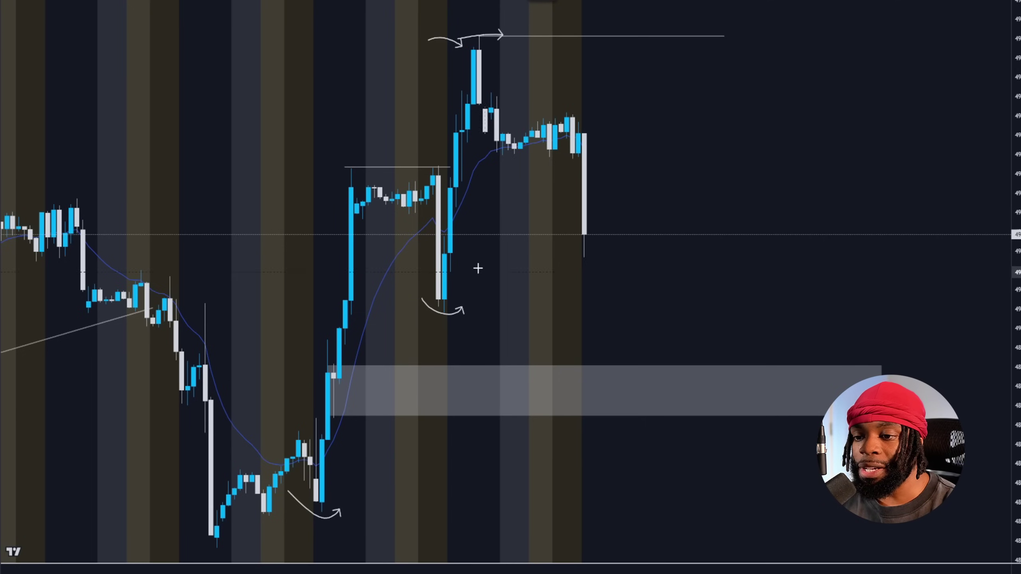
{"action": "left_click_drag", "start_coordinate": [434, 252], "coordinate": [847, 282]}
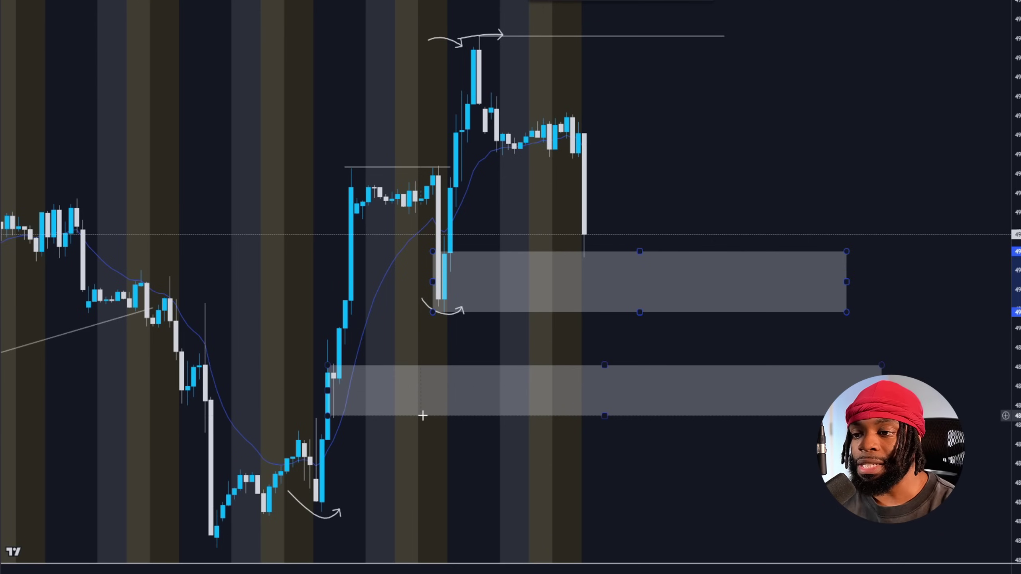
{"action": "left_click", "coordinate": [679, 192]}
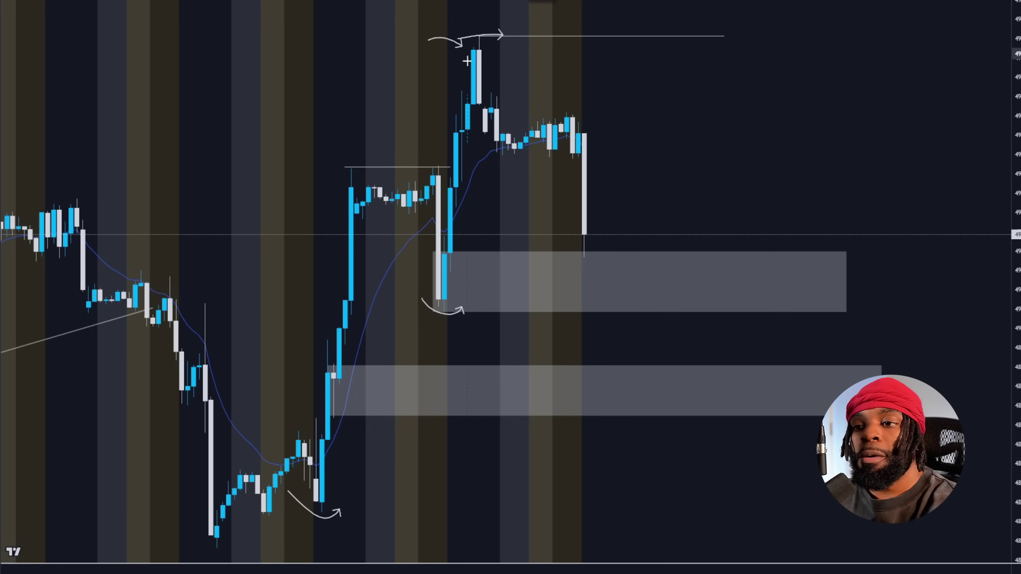
Step: Sketch upward strokes from the wick low and earlier lows, plus an arrow past the top high
{"action": "left_click_drag", "start_coordinate": [441, 256], "coordinate": [467, 83]}
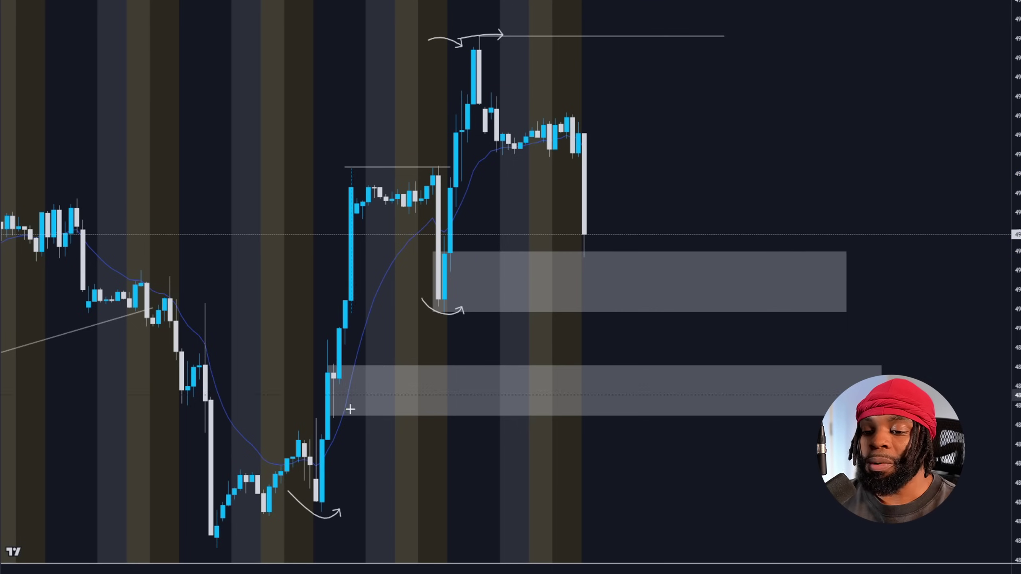
{"action": "left_click_drag", "start_coordinate": [312, 423], "coordinate": [330, 253]}
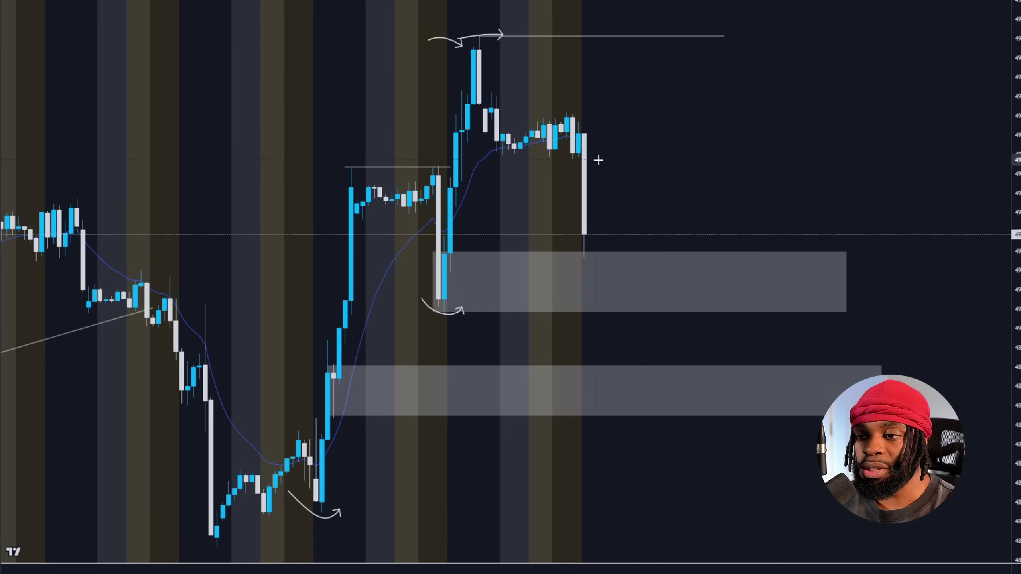
{"action": "left_click_drag", "start_coordinate": [459, 42], "coordinate": [512, 35]}
Step: Add a curved arrow, a Fibonacci retracement from the top high, and switch to 1-minute
{"action": "left_click_drag", "start_coordinate": [493, 154], "coordinate": [537, 173]}
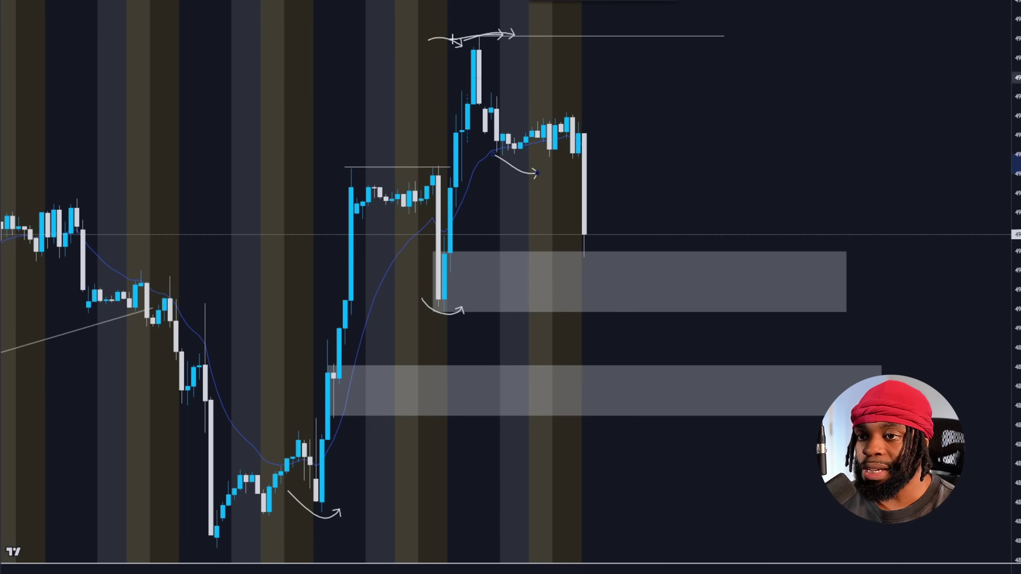
{"action": "left_click", "coordinate": [477, 31]}
{"action": "left_click", "coordinate": [648, 157]}
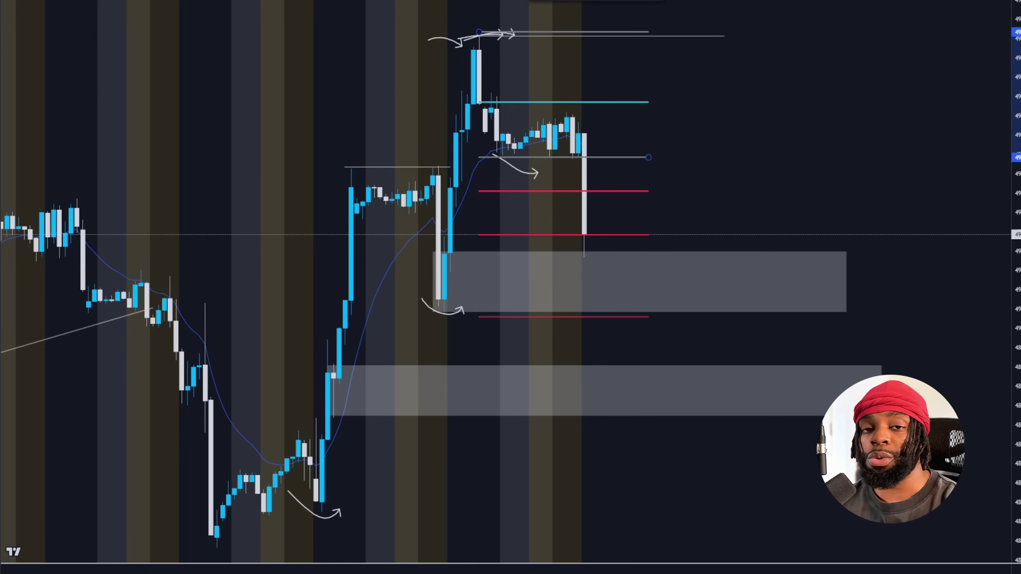
{"action": "key", "text": "1"}
{"action": "key", "text": "Return"}
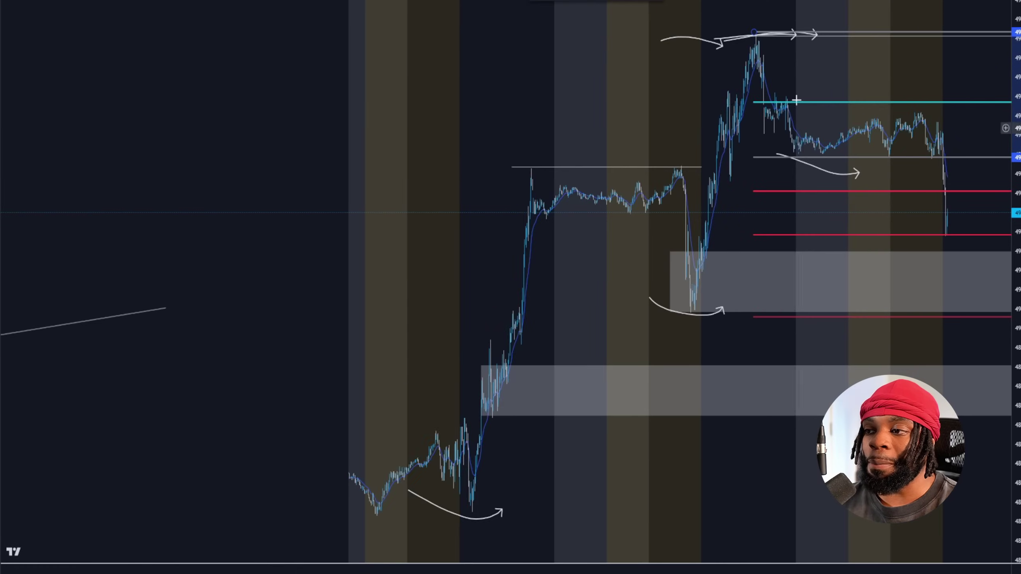
{"action": "left_click_drag", "start_coordinate": [965, 18], "coordinate": [526, 128]}
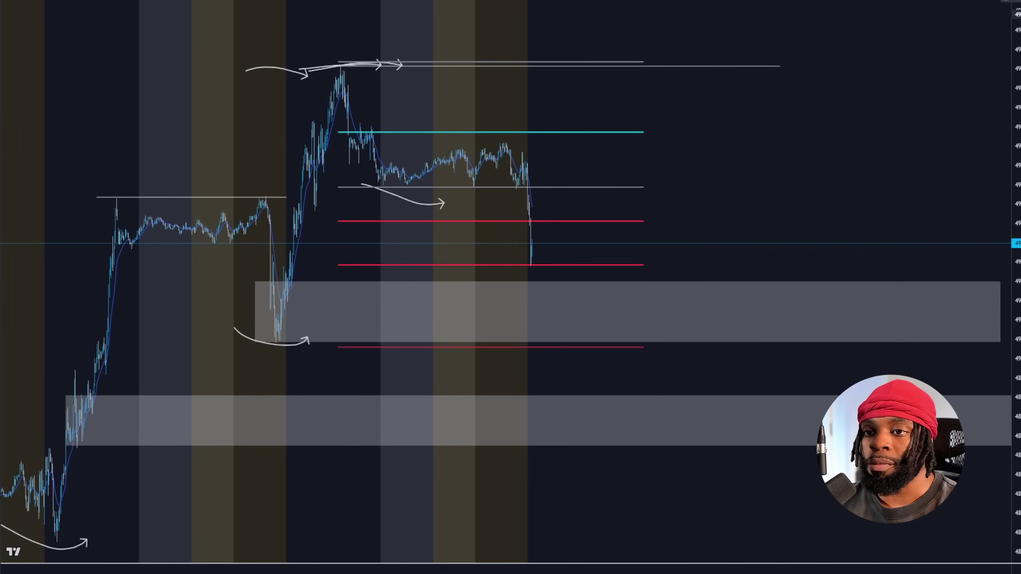
{"action": "mouse_move", "coordinate": [556, 228]}
{"action": "left_mouse_down"}
{"action": "mouse_move", "coordinate": [569, 238]}
{"action": "mouse_move", "coordinate": [587, 197]}
{"action": "left_mouse_up"}
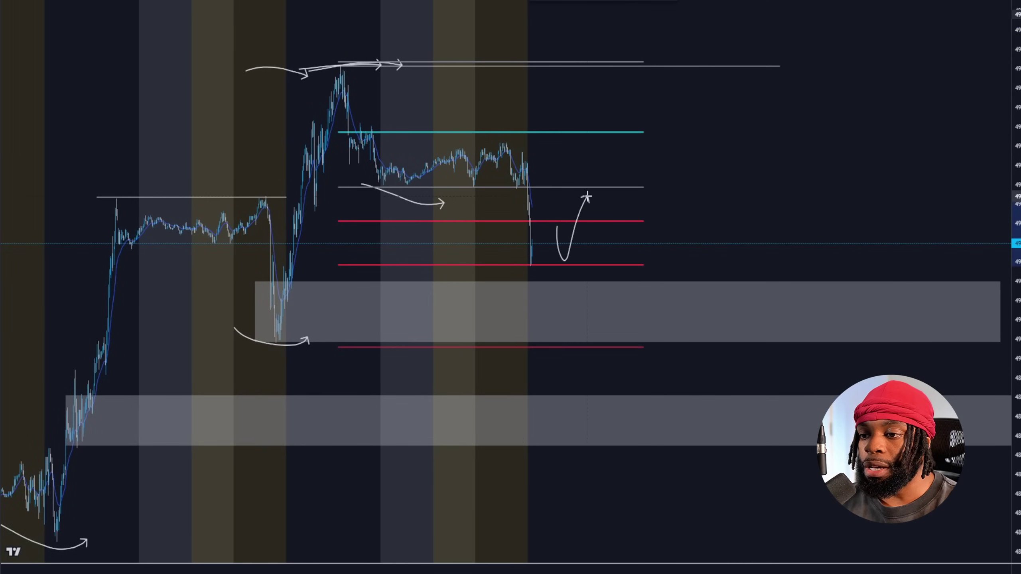
{"action": "mouse_move", "coordinate": [553, 228]}
{"action": "left_mouse_down"}
{"action": "mouse_move", "coordinate": [599, 241]}
{"action": "mouse_move", "coordinate": [664, 155]}
{"action": "left_mouse_up"}
{"action": "key", "text": "ctrl+z"}
{"action": "key", "text": "ctrl+z"}
{"action": "key", "text": "ctrl+z"}
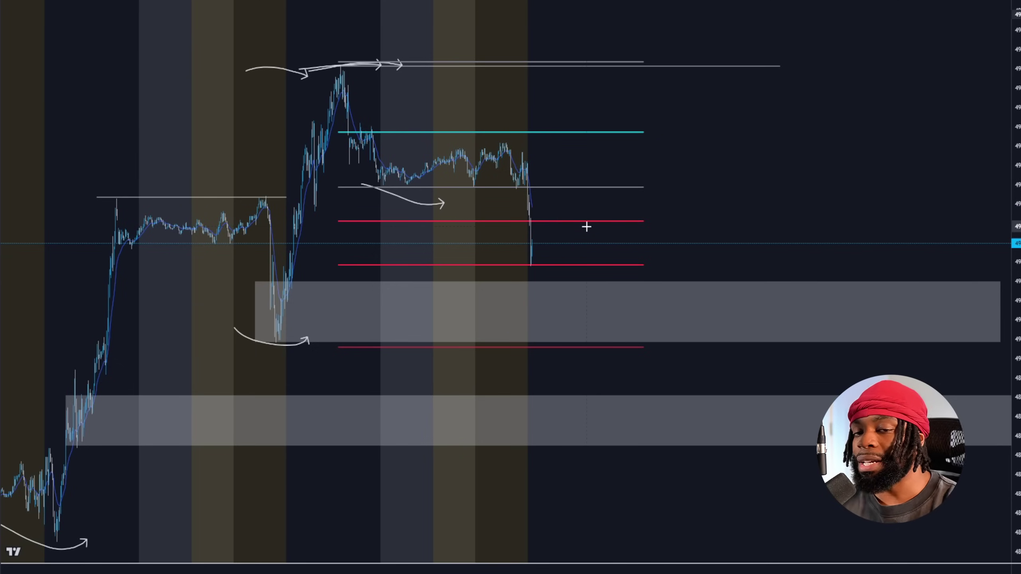
{"action": "mouse_move", "coordinate": [567, 221]}
{"action": "left_mouse_down"}
{"action": "mouse_move", "coordinate": [593, 241]}
{"action": "mouse_move", "coordinate": [594, 220]}
{"action": "mouse_move", "coordinate": [627, 207]}
{"action": "left_mouse_up"}
{"action": "mouse_move", "coordinate": [613, 213]}
{"action": "left_mouse_down"}
{"action": "mouse_move", "coordinate": [625, 253]}
{"action": "mouse_move", "coordinate": [642, 195]}
{"action": "left_mouse_up"}
{"action": "left_click_drag", "start_coordinate": [657, 235], "coordinate": [642, 223]}
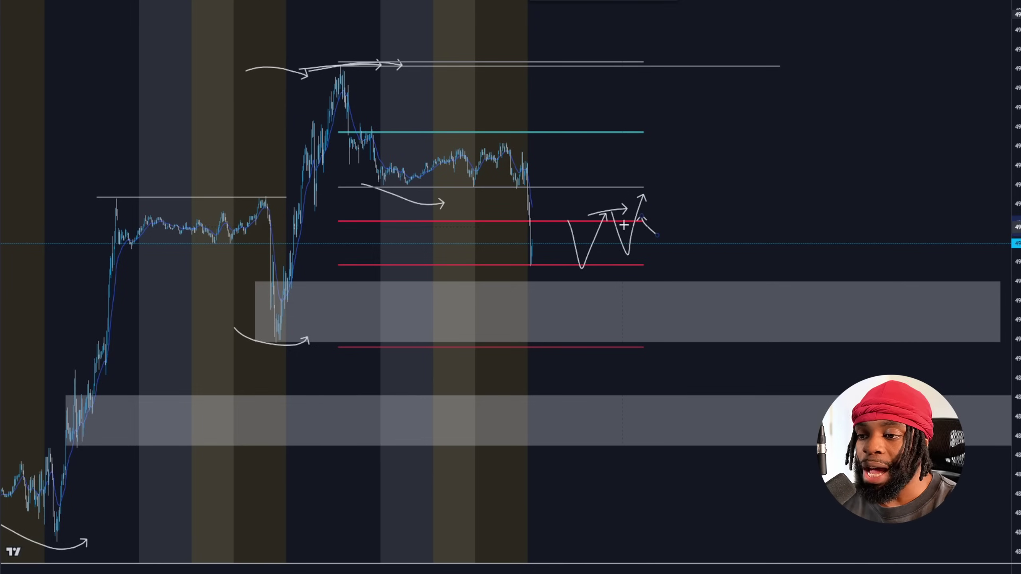
{"action": "key", "text": "ctrl+z"}
{"action": "key", "text": "ctrl+z"}
{"action": "key", "text": "ctrl+z"}
{"action": "key", "text": "ctrl+z"}
{"action": "key", "text": "ctrl+z"}
{"action": "scroll", "coordinate": [527, 195], "scroll_direction": "up", "scroll_amount": 2}
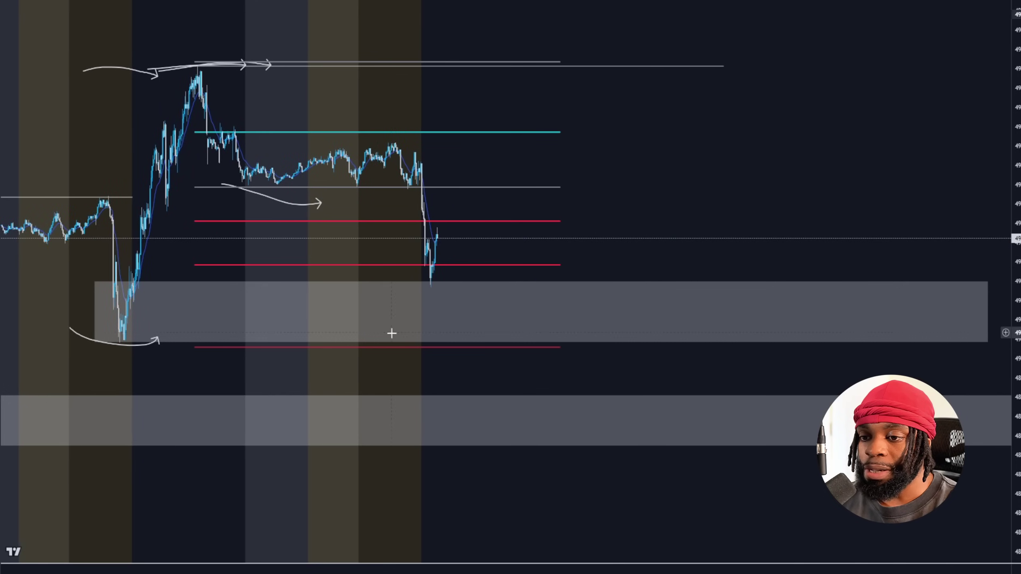
{"action": "scroll", "coordinate": [391, 333], "scroll_direction": "up", "scroll_amount": 3}
{"action": "left_click_drag", "start_coordinate": [319, 200], "coordinate": [668, 222]}
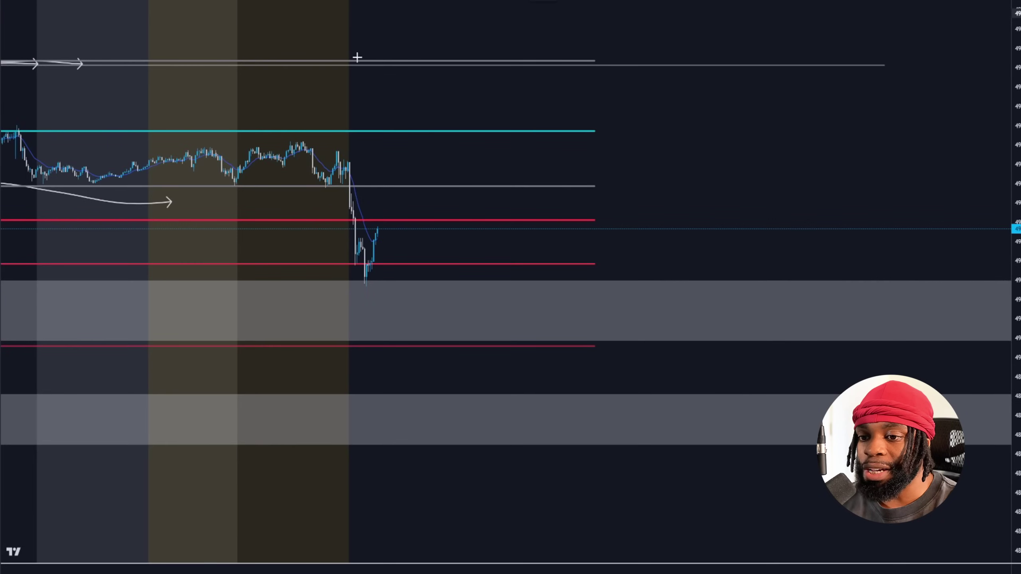
{"action": "left_click", "coordinate": [381, 246]}
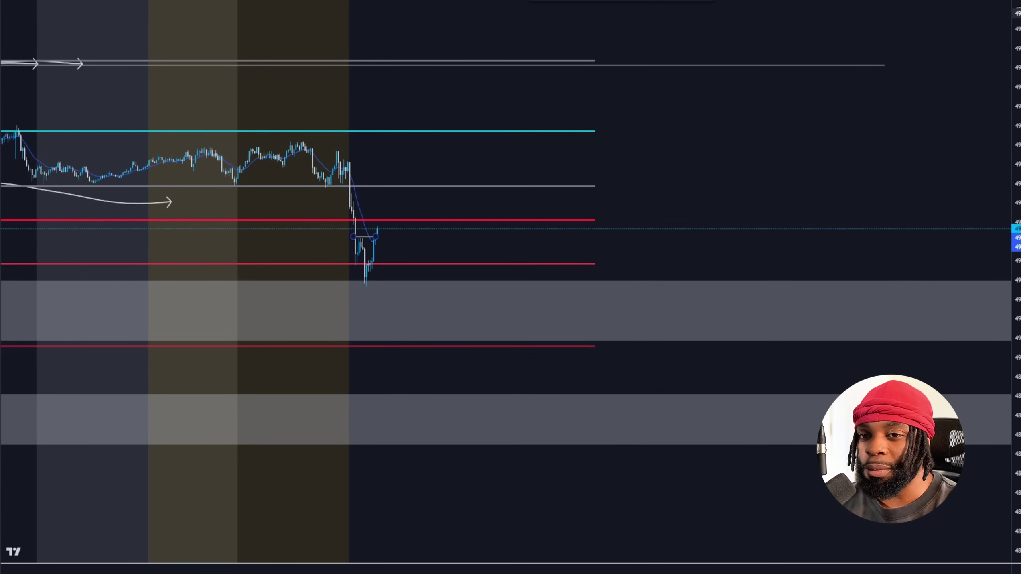
{"action": "left_click", "coordinate": [370, 234]}
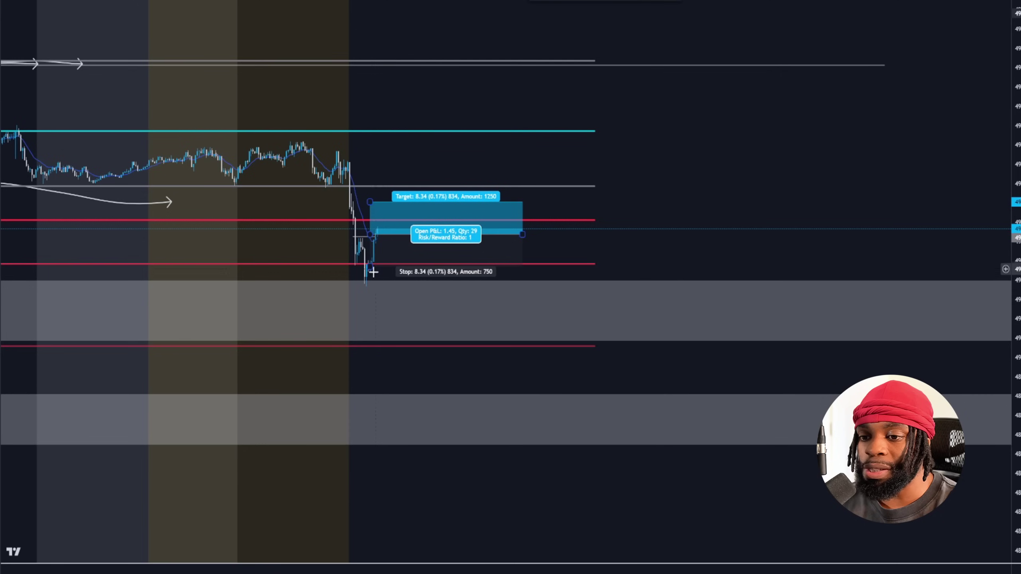
{"action": "left_click_drag", "start_coordinate": [370, 267], "coordinate": [356, 306]}
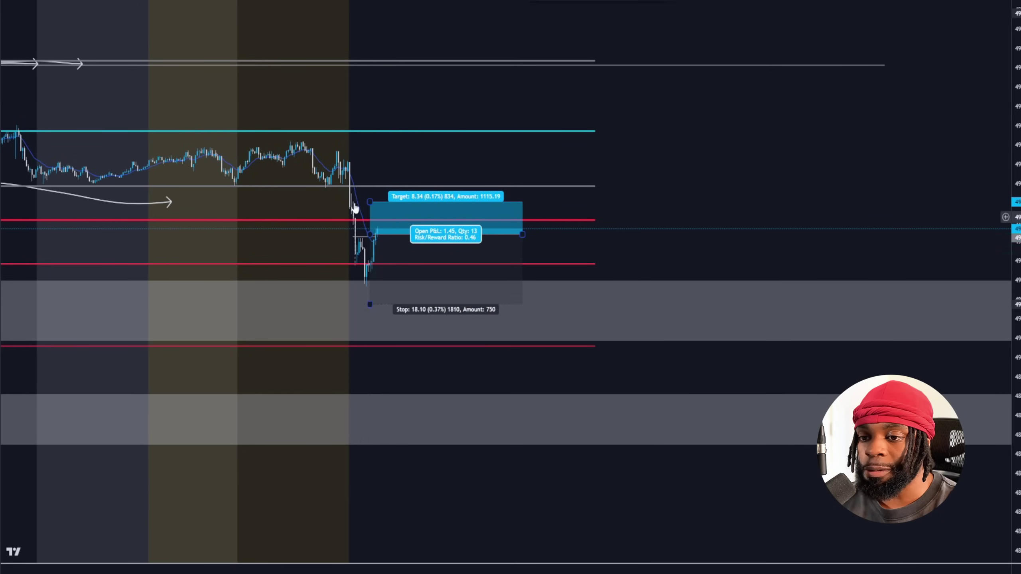
{"action": "left_click_drag", "start_coordinate": [370, 201], "coordinate": [360, 68]}
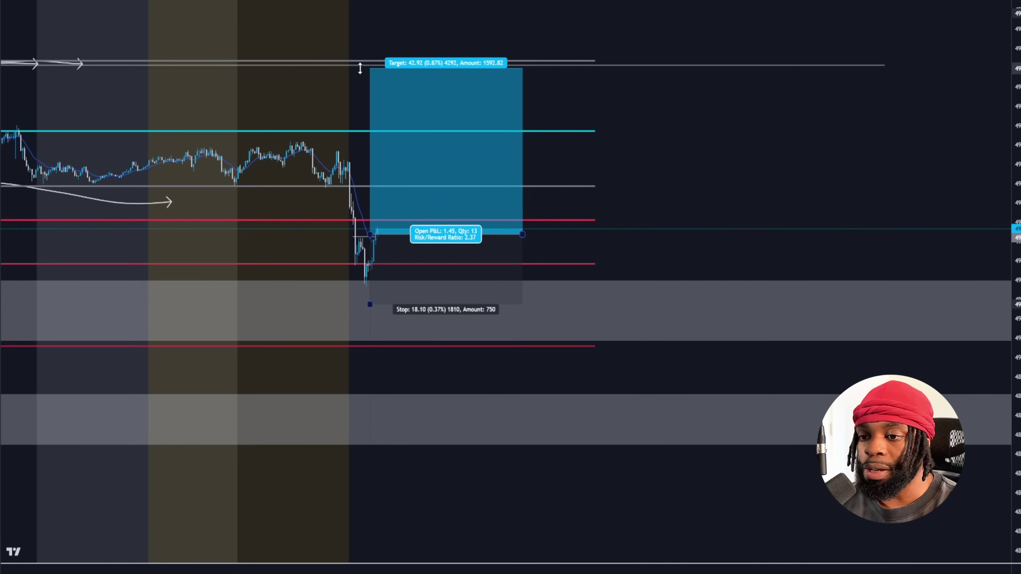
{"action": "left_click_drag", "start_coordinate": [533, 239], "coordinate": [576, 234]}
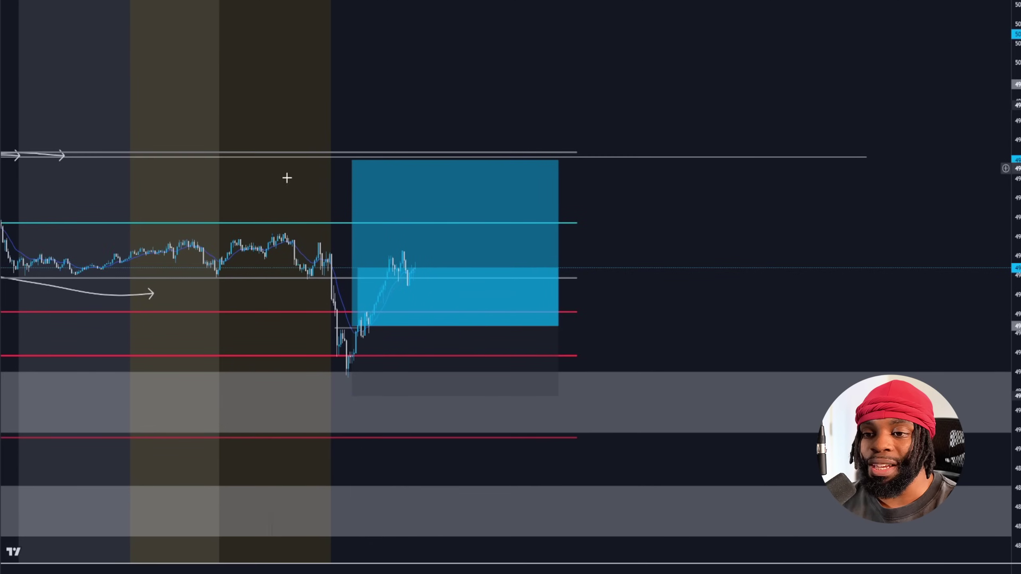
{"action": "scroll", "coordinate": [230, 164], "scroll_direction": "down", "scroll_amount": 3}
{"action": "scroll", "coordinate": [579, 185], "scroll_direction": "up", "scroll_amount": 1}
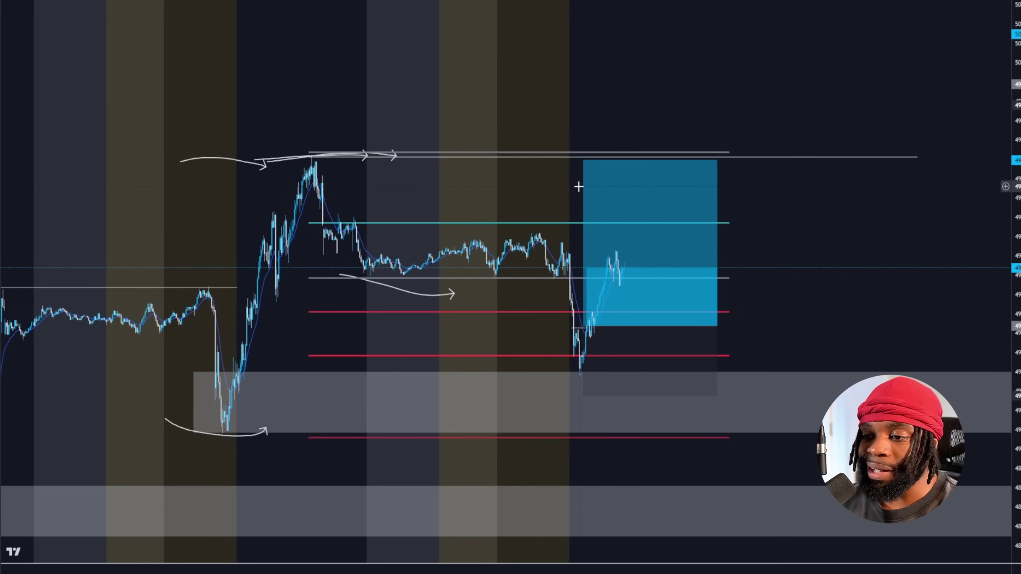
{"action": "left_click", "coordinate": [604, 327]}
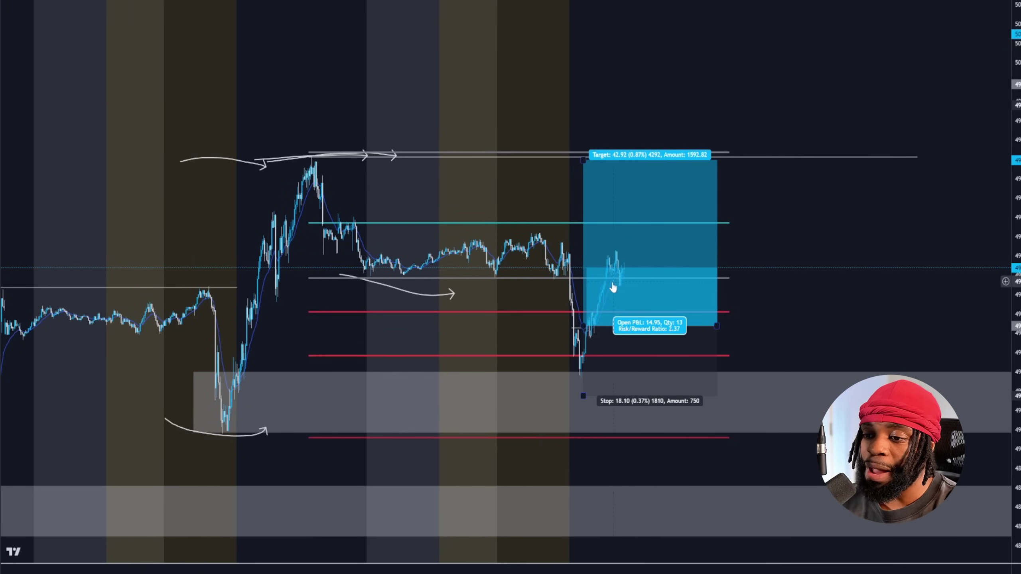
{"action": "scroll", "coordinate": [613, 289], "scroll_direction": "up", "scroll_amount": 2}
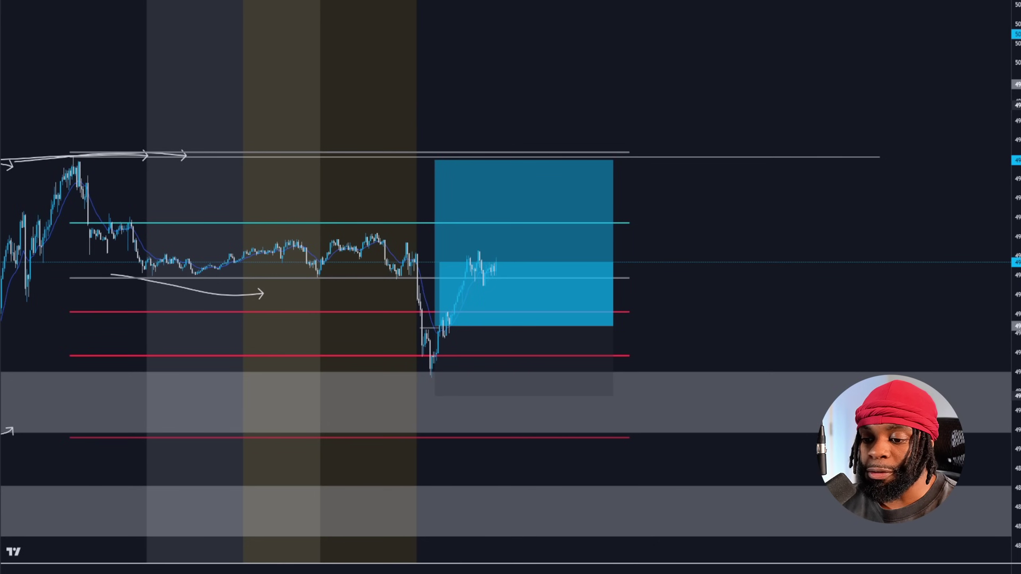
{"action": "scroll", "coordinate": [403, 300], "scroll_direction": "up", "scroll_amount": 3}
{"action": "scroll", "coordinate": [652, 283], "scroll_direction": "left", "scroll_amount": 5}
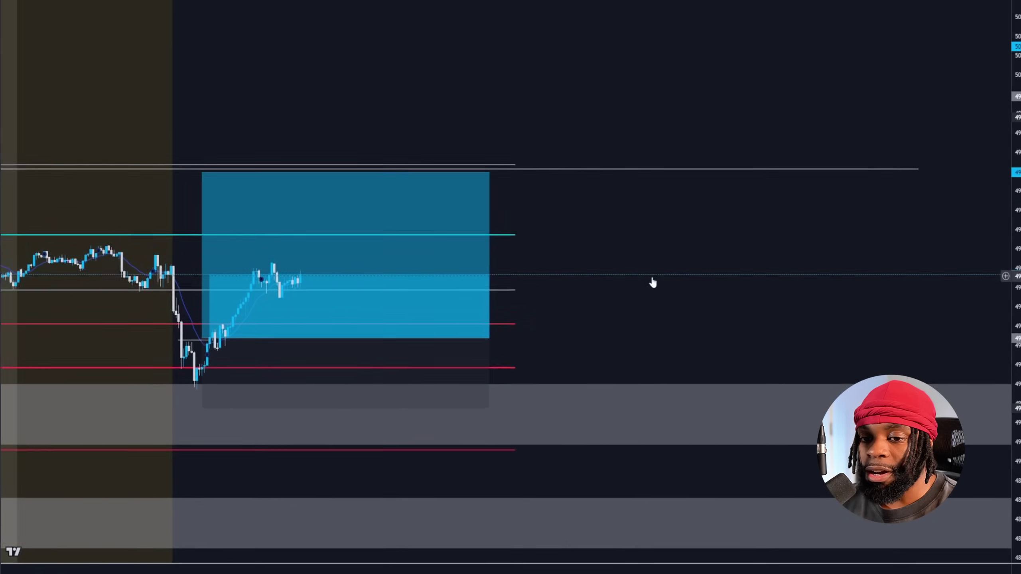
{"action": "left_click_drag", "start_coordinate": [1016, 281], "coordinate": [970, 189]}
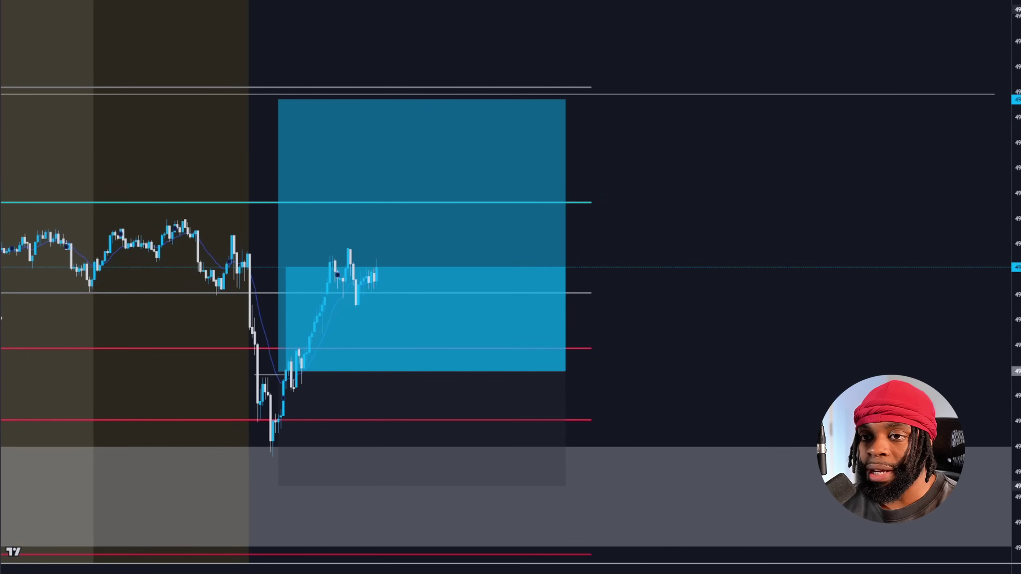
Step: Place a small trial long position at the current bar with its target raised to 25.87
{"action": "left_click", "coordinate": [366, 265]}
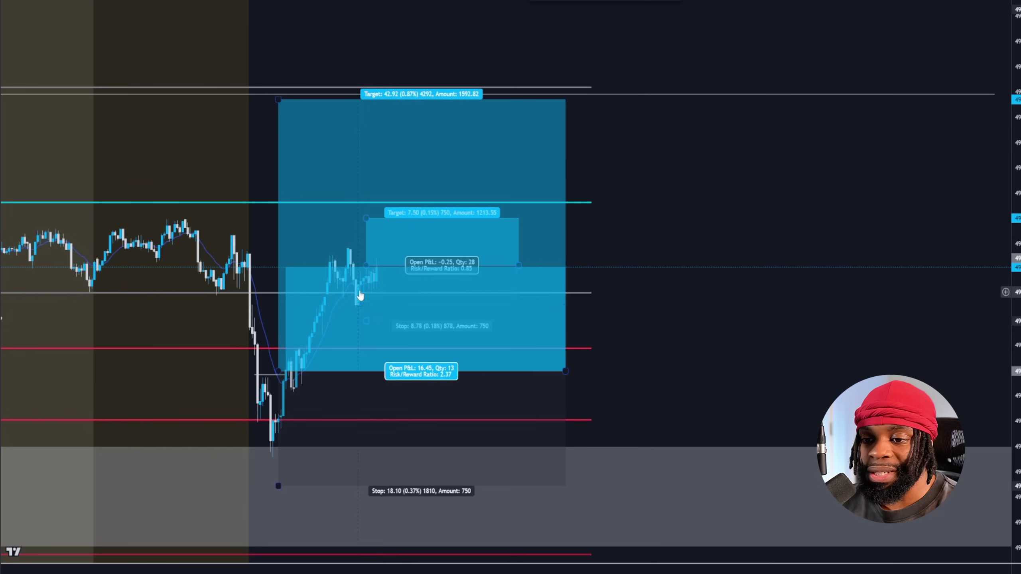
{"action": "left_click", "coordinate": [387, 226]}
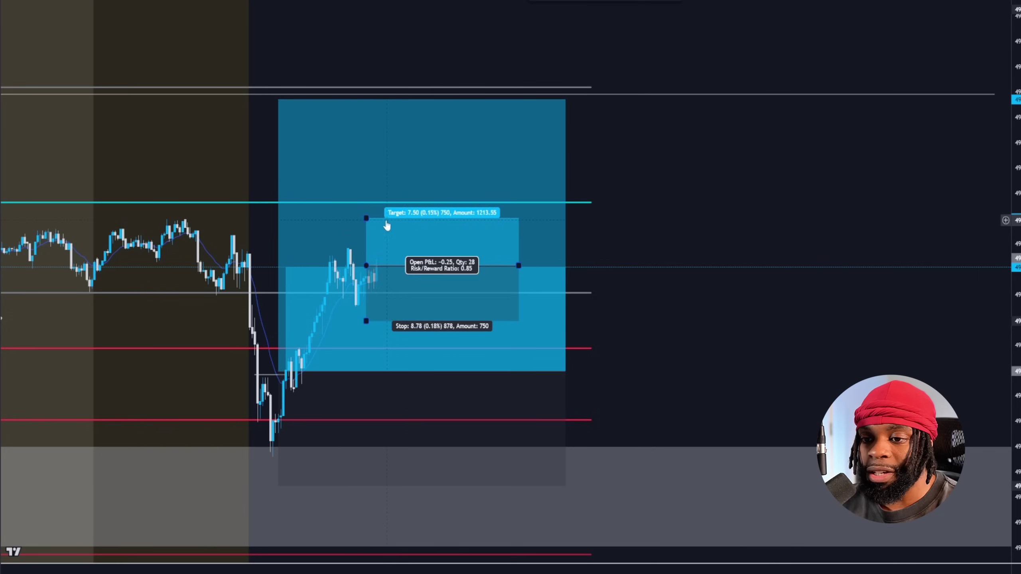
{"action": "left_click_drag", "start_coordinate": [366, 218], "coordinate": [366, 102]}
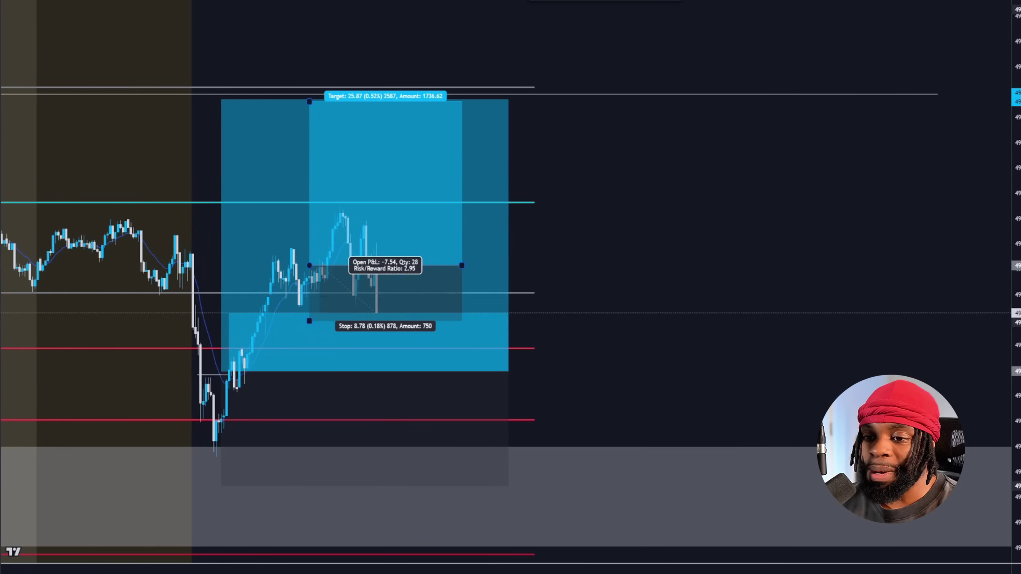
Step: Advance the replay, delete the small trial position, and select the large long position
{"action": "left_click", "coordinate": [440, 440]}
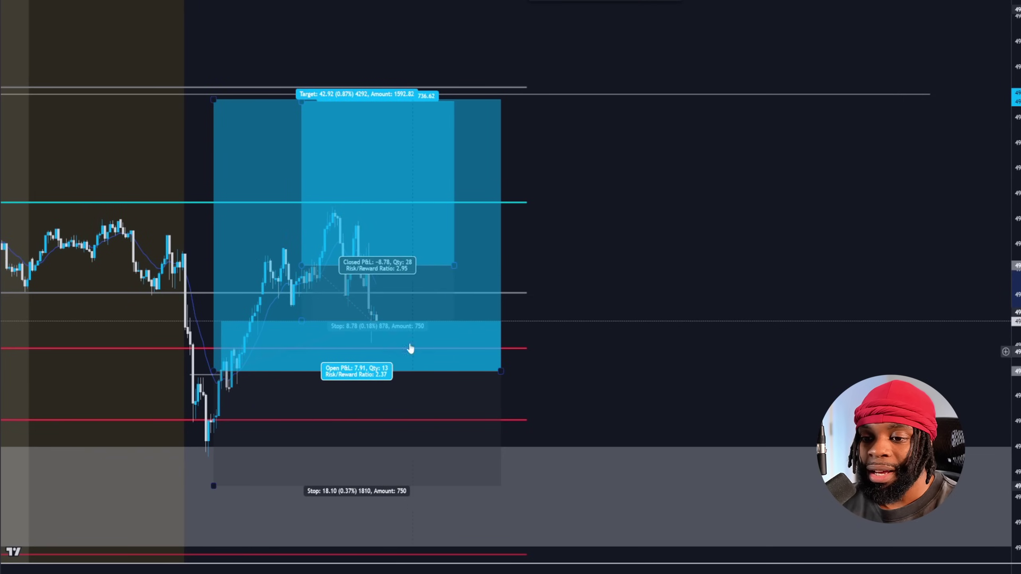
{"action": "left_click", "coordinate": [378, 290]}
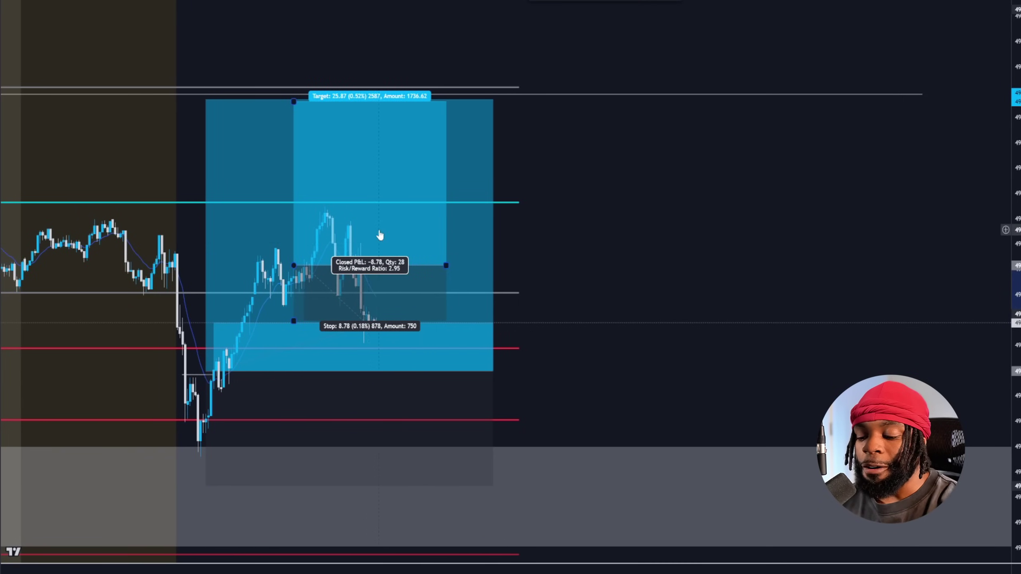
{"action": "key", "text": "Delete"}
{"action": "left_click_drag", "start_coordinate": [575, 242], "coordinate": [661, 219]}
{"action": "left_click", "coordinate": [427, 243]}
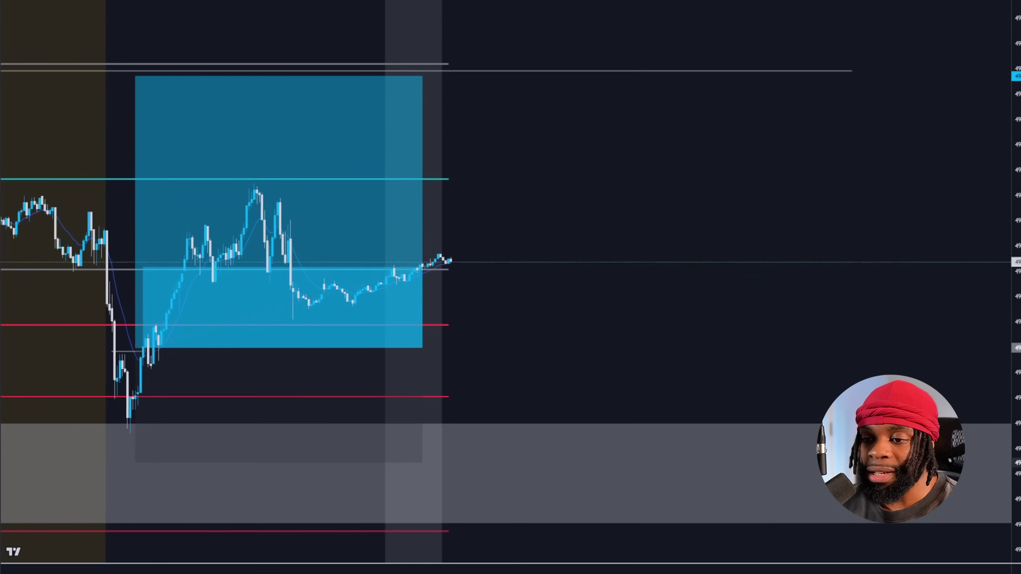
Step: Place a second long position at the latest candle, target raised to a 3.23 risk/reward
{"action": "scroll", "coordinate": [255, 130], "scroll_direction": "down", "scroll_amount": 3}
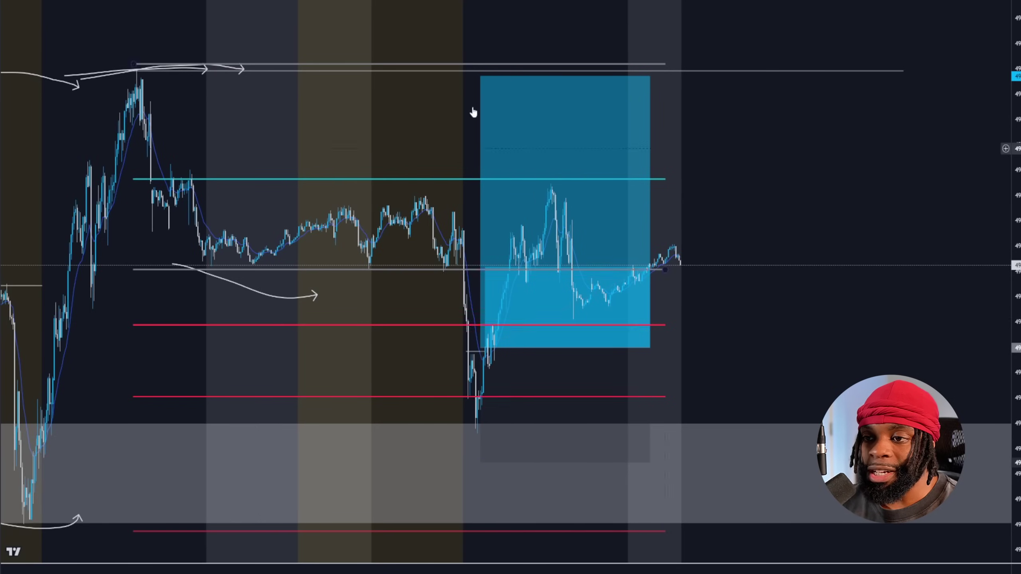
{"action": "left_click", "coordinate": [543, 484]}
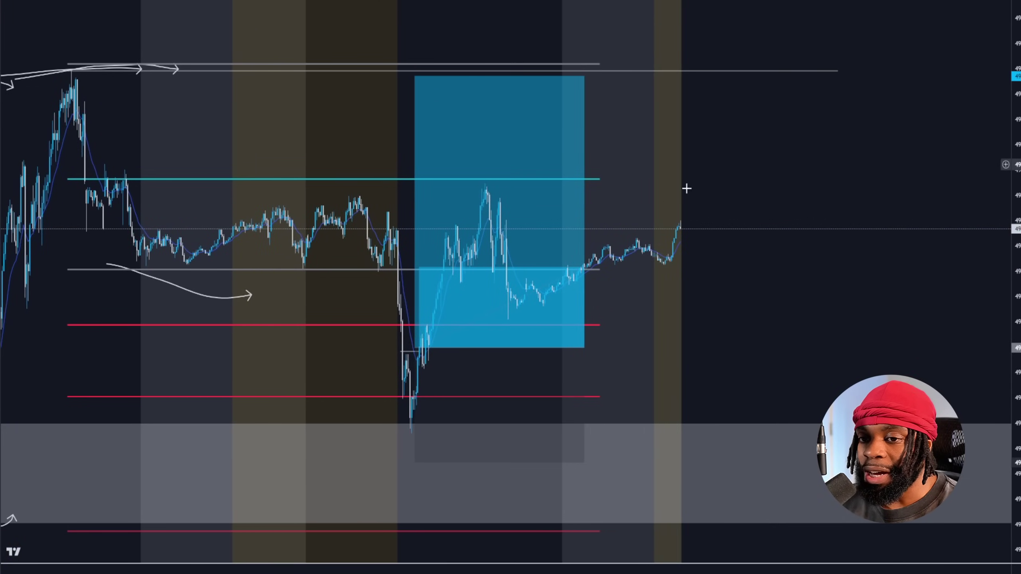
{"action": "left_click_drag", "start_coordinate": [679, 250], "coordinate": [569, 246]}
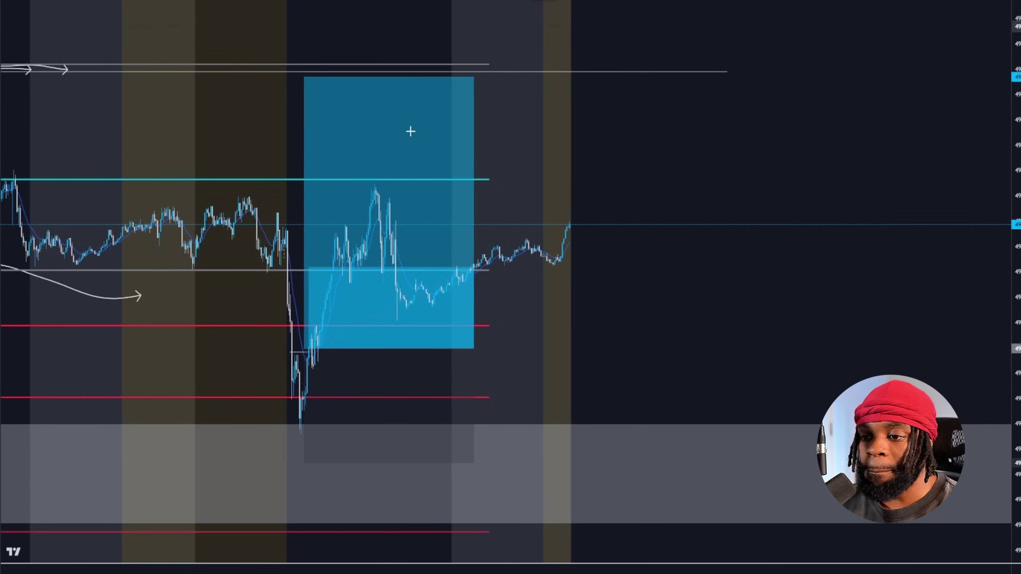
{"action": "left_click", "coordinate": [560, 244]}
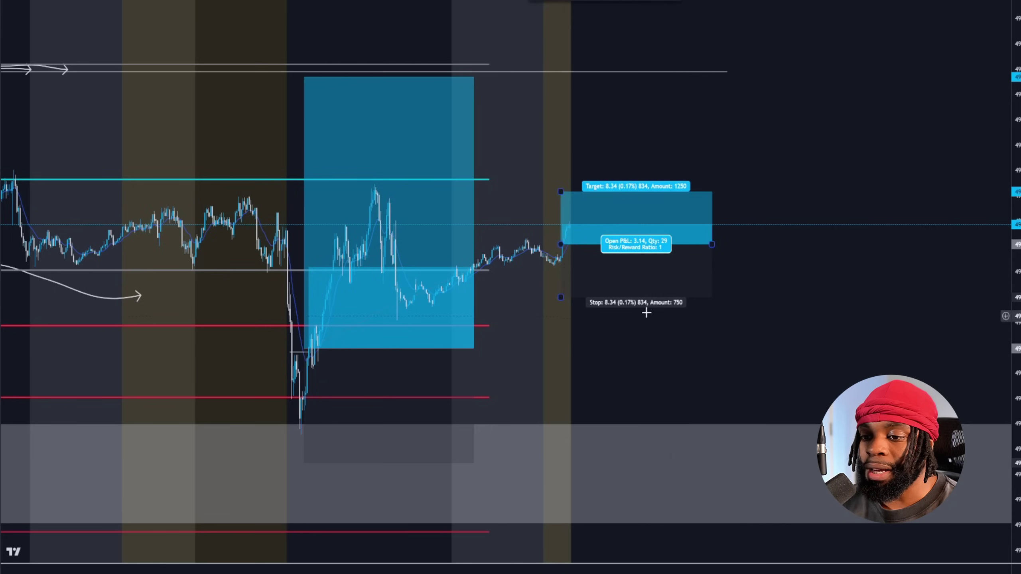
{"action": "left_click_drag", "start_coordinate": [558, 193], "coordinate": [550, 74]}
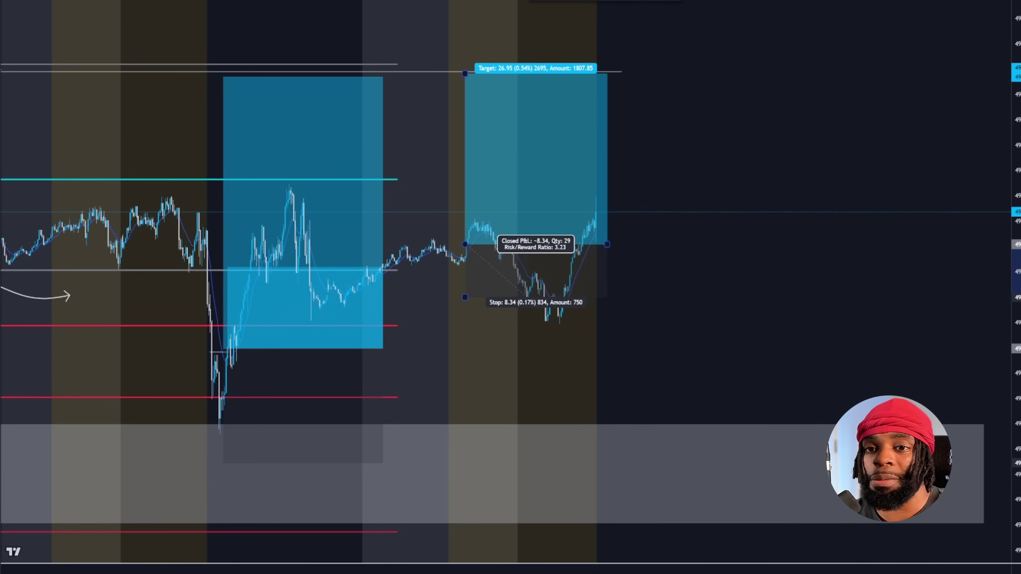
Step: Zoom out and draw a short horizontal line at the white support level
{"action": "scroll", "coordinate": [739, 160], "scroll_direction": "down", "scroll_amount": 10}
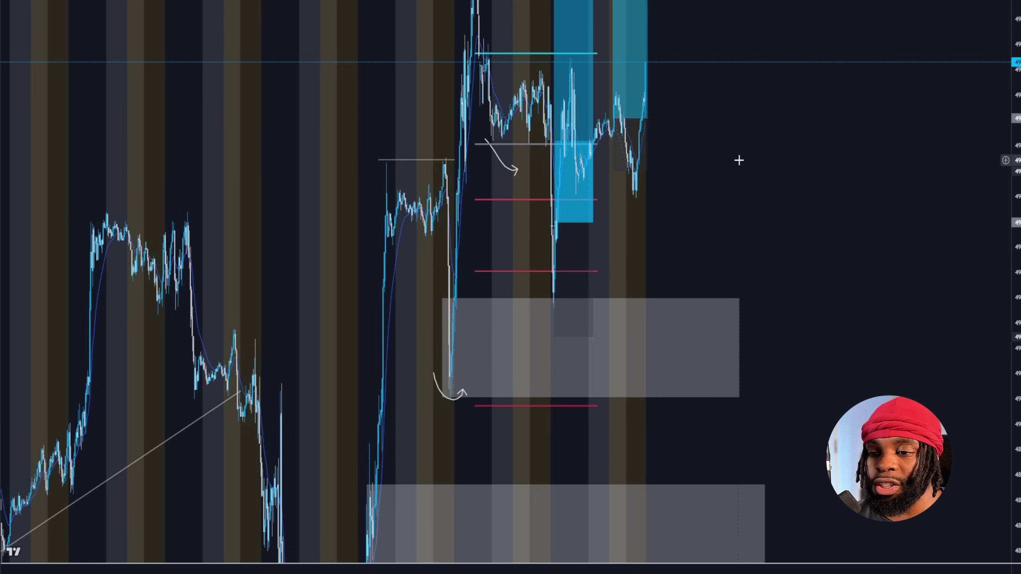
{"action": "left_click_drag", "start_coordinate": [1014, 112], "coordinate": [979, 357]}
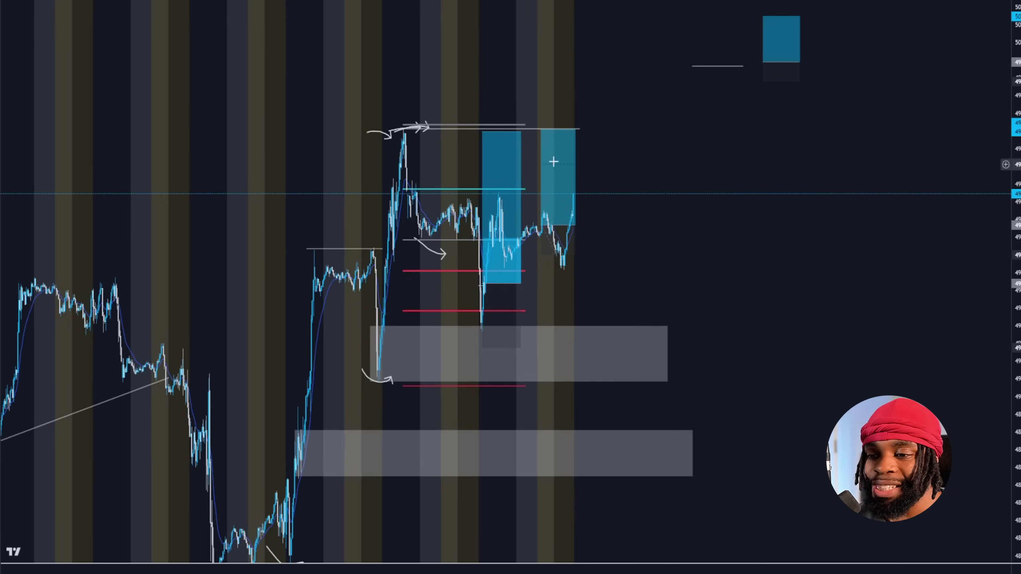
{"action": "left_click", "coordinate": [486, 290]}
{"action": "left_click", "coordinate": [463, 298]}
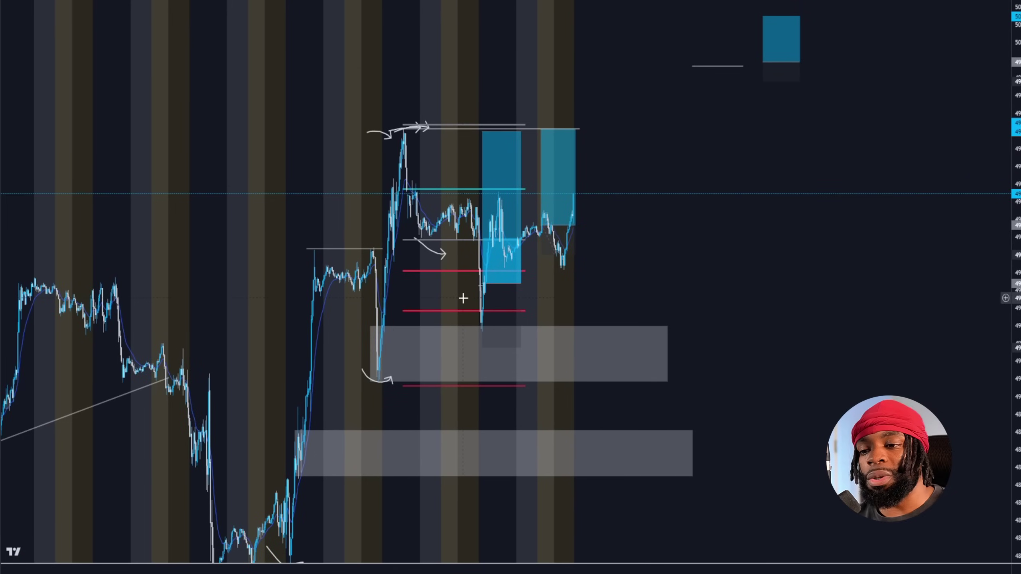
{"action": "left_click_drag", "start_coordinate": [416, 237], "coordinate": [475, 238]}
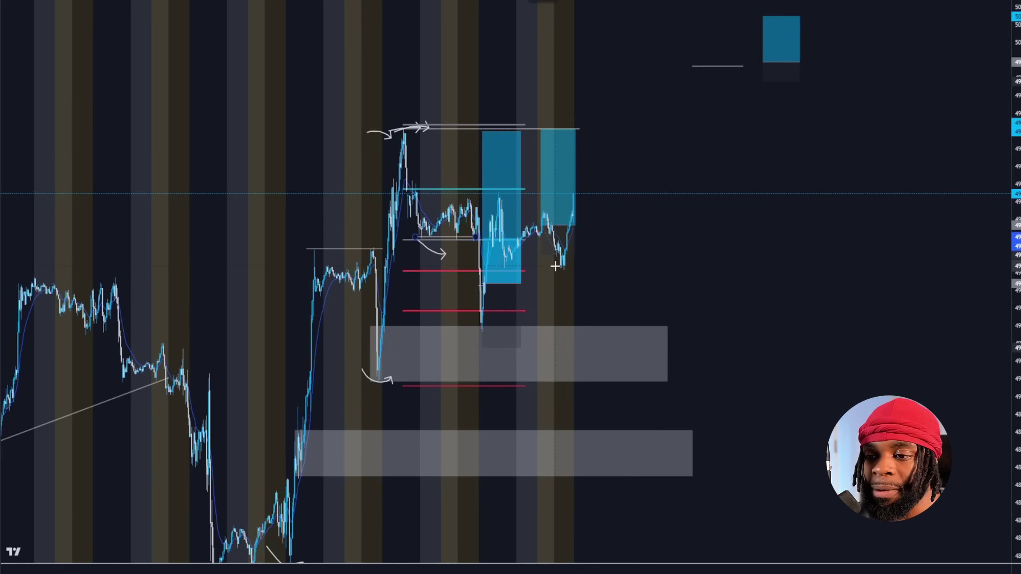
Step: Zoom back in and stretch the price scale around the two long positions
{"action": "scroll", "coordinate": [595, 251], "scroll_direction": "up", "scroll_amount": 3}
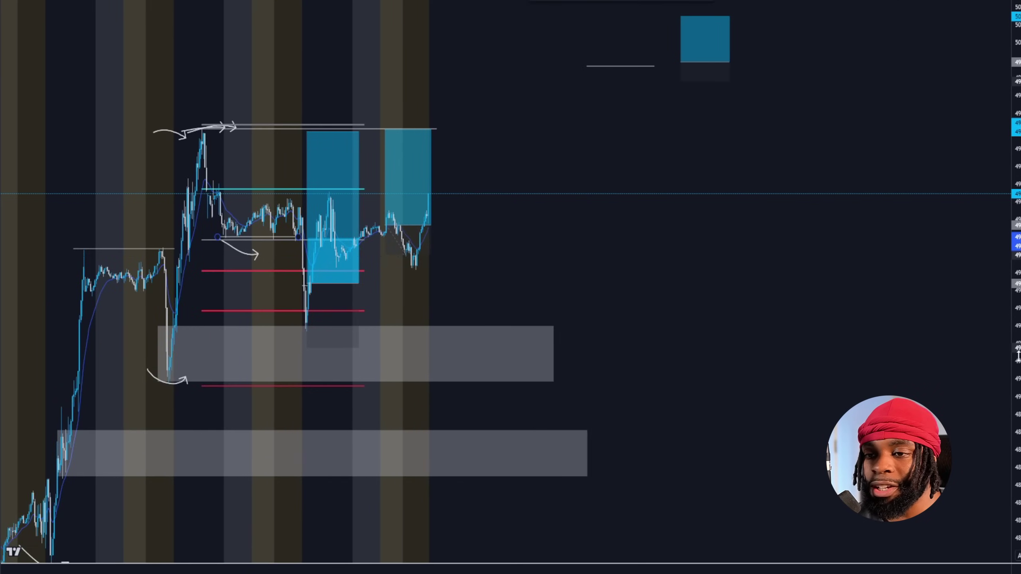
{"action": "left_click_drag", "start_coordinate": [1019, 356], "coordinate": [1019, 282]}
{"action": "left_click_drag", "start_coordinate": [796, 62], "coordinate": [871, 235]}
{"action": "scroll", "coordinate": [665, 271], "scroll_direction": "up", "scroll_amount": 4}
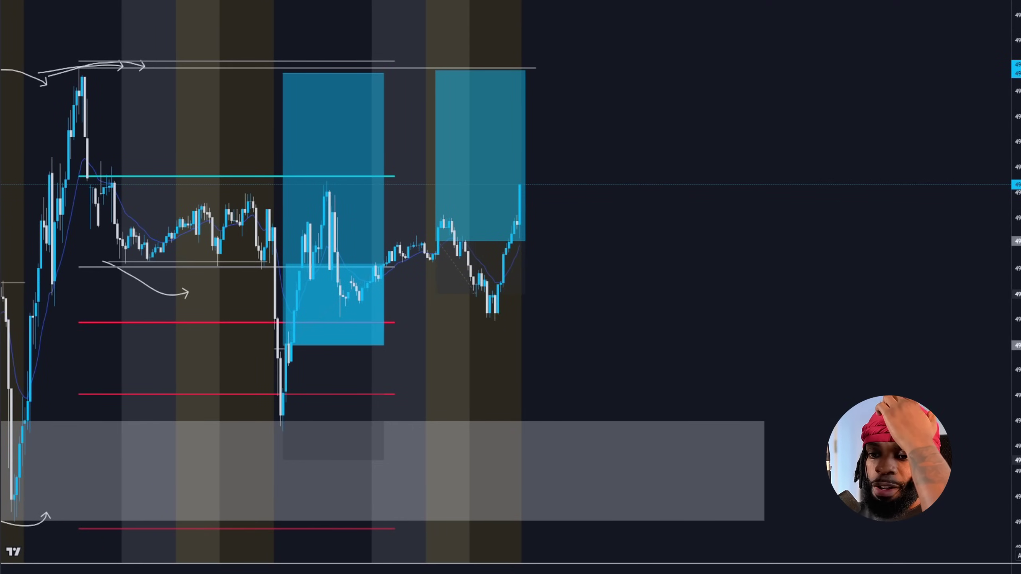
{"action": "left_click_drag", "start_coordinate": [1017, 403], "coordinate": [967, 189]}
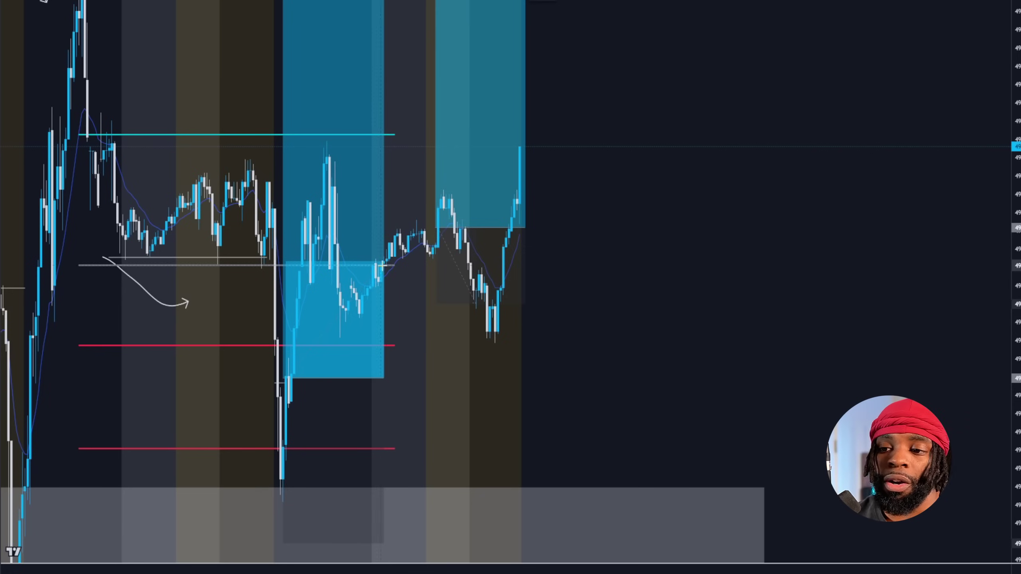
Step: Draw two grey zones over the second pullback and move its long position past the latest candles
{"action": "mouse_move", "coordinate": [365, 261]}
{"action": "left_mouse_down"}
{"action": "mouse_move", "coordinate": [436, 287]}
{"action": "mouse_move", "coordinate": [542, 286]}
{"action": "left_mouse_up"}
{"action": "mouse_move", "coordinate": [335, 297]}
{"action": "left_mouse_down"}
{"action": "mouse_move", "coordinate": [475, 337]}
{"action": "mouse_move", "coordinate": [543, 337]}
{"action": "left_mouse_up"}
{"action": "left_click", "coordinate": [501, 306]}
{"action": "left_click_drag", "start_coordinate": [493, 237], "coordinate": [459, 251]}
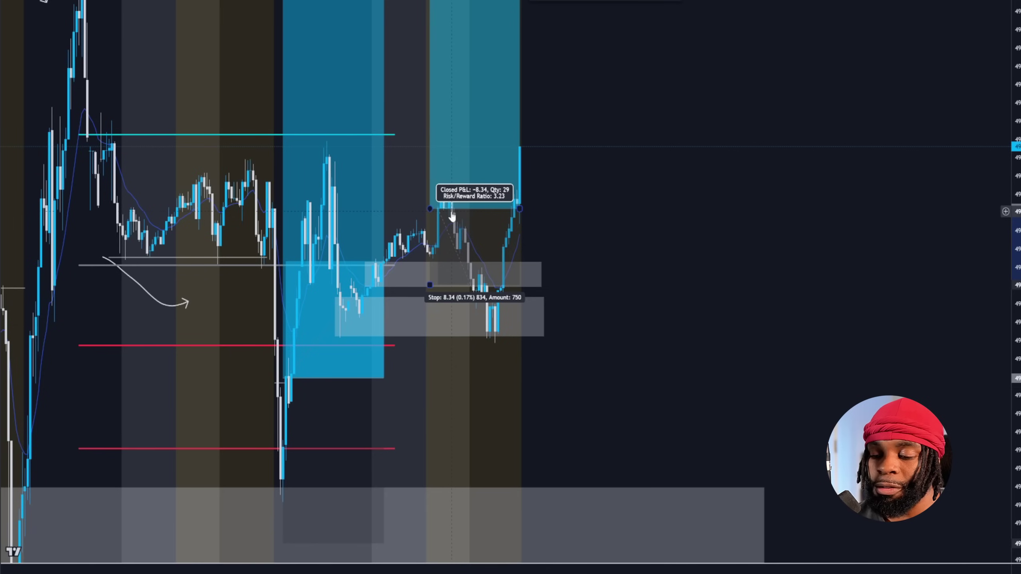
{"action": "left_click_drag", "start_coordinate": [452, 217], "coordinate": [677, 280]}
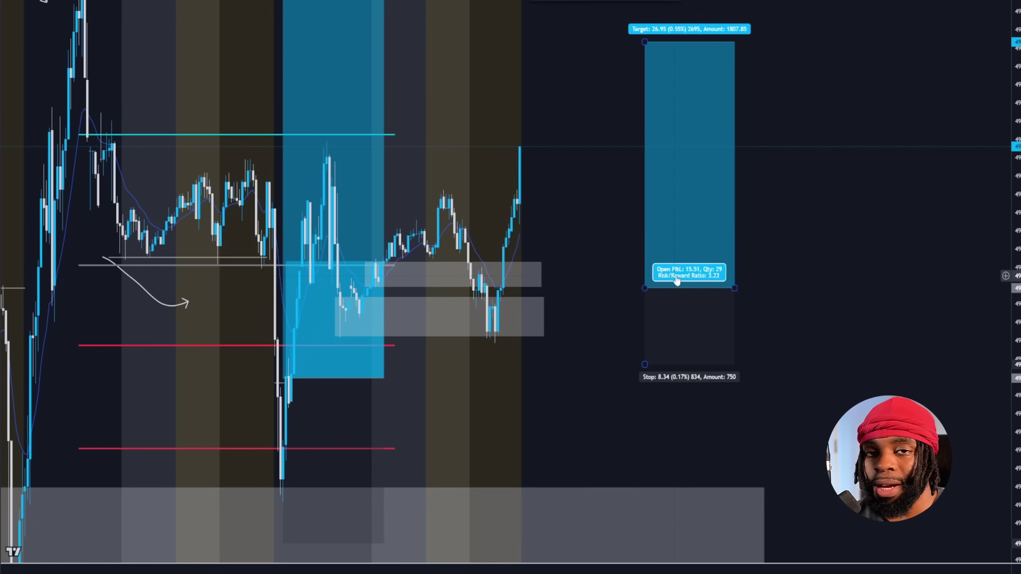